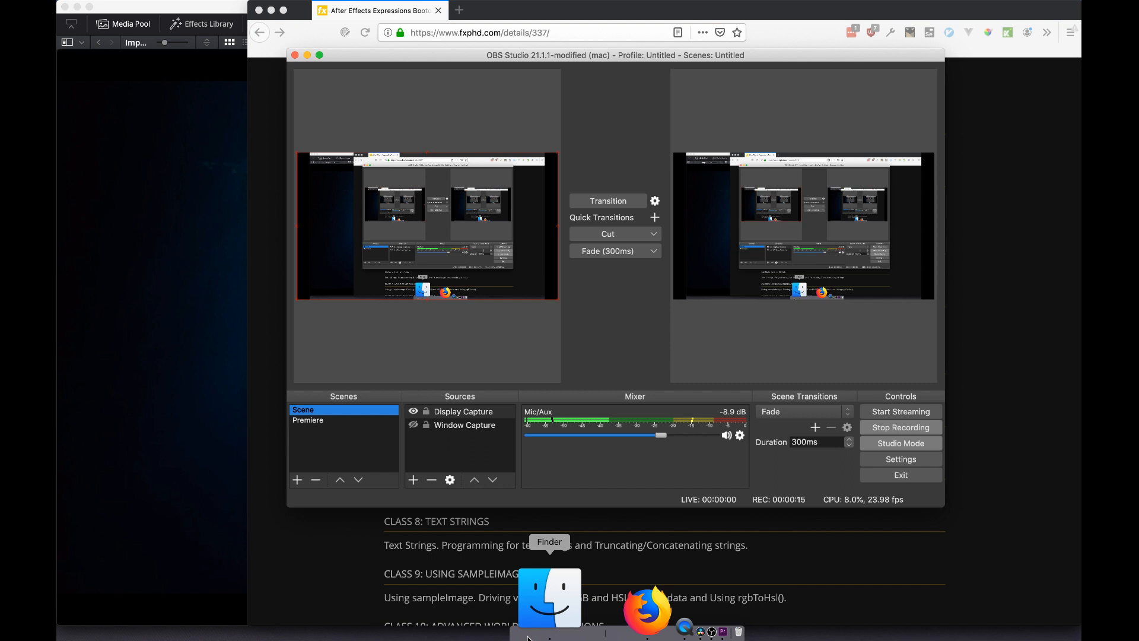
Duplicate Skin.prproj in the Active Projects folder on The Night Watch drive.
left_click(528, 637)
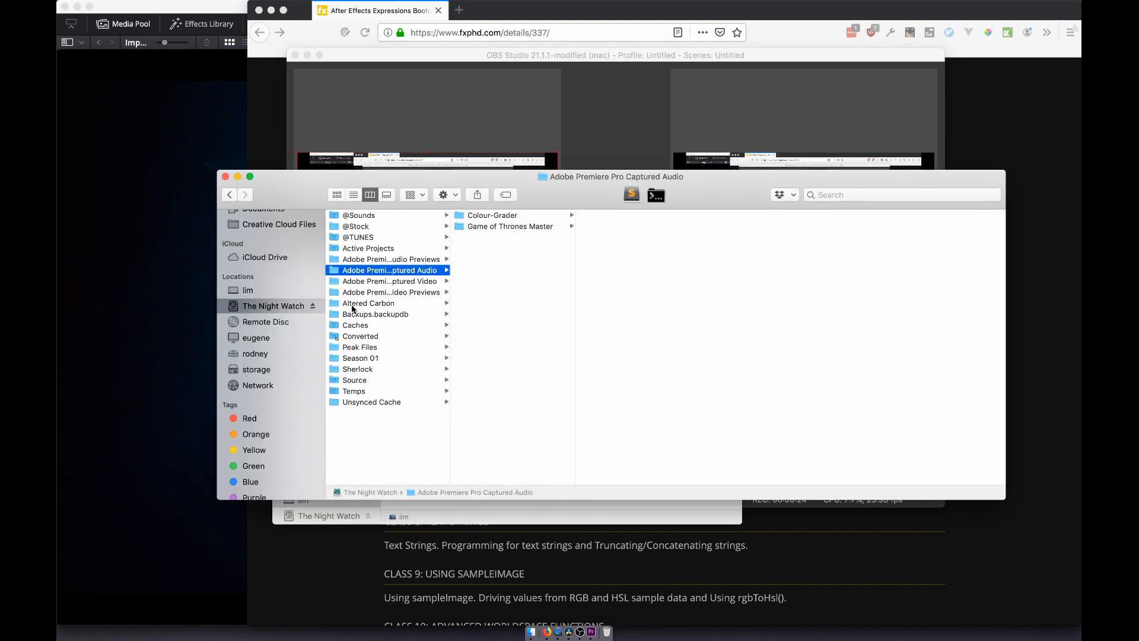
key("Up")
key("Up")
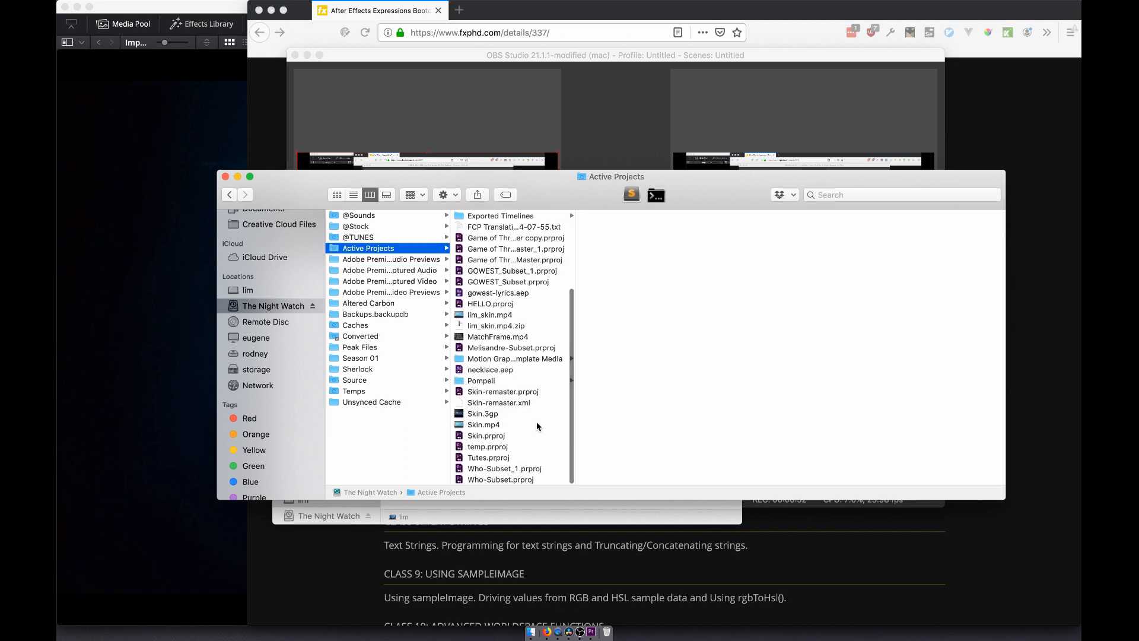
left_click(473, 435)
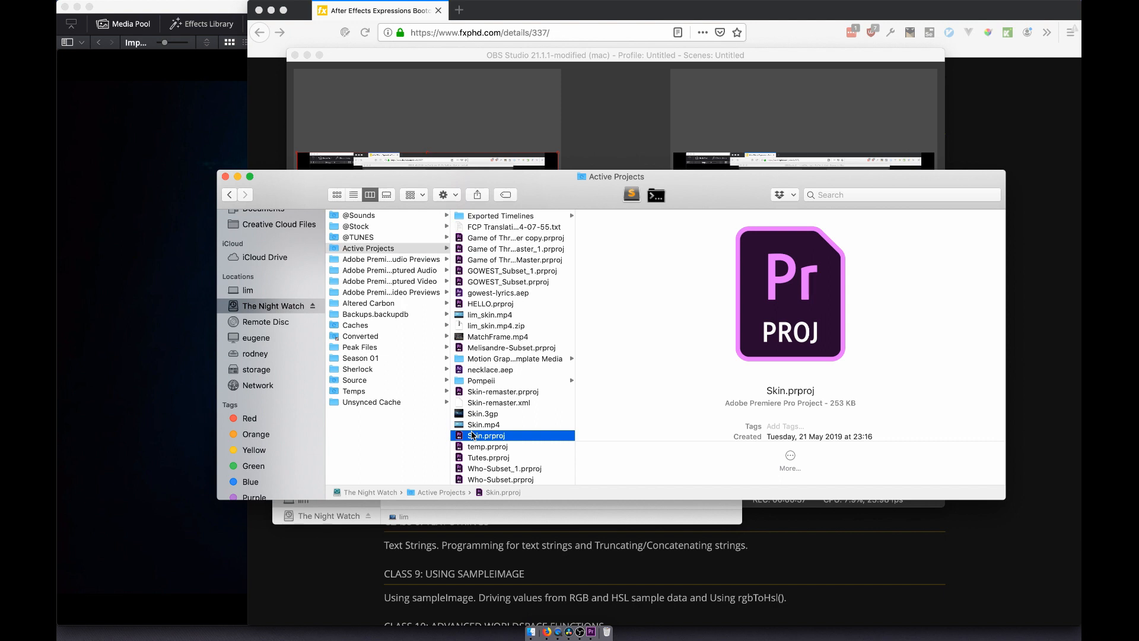
key("super+d")
key("Return")
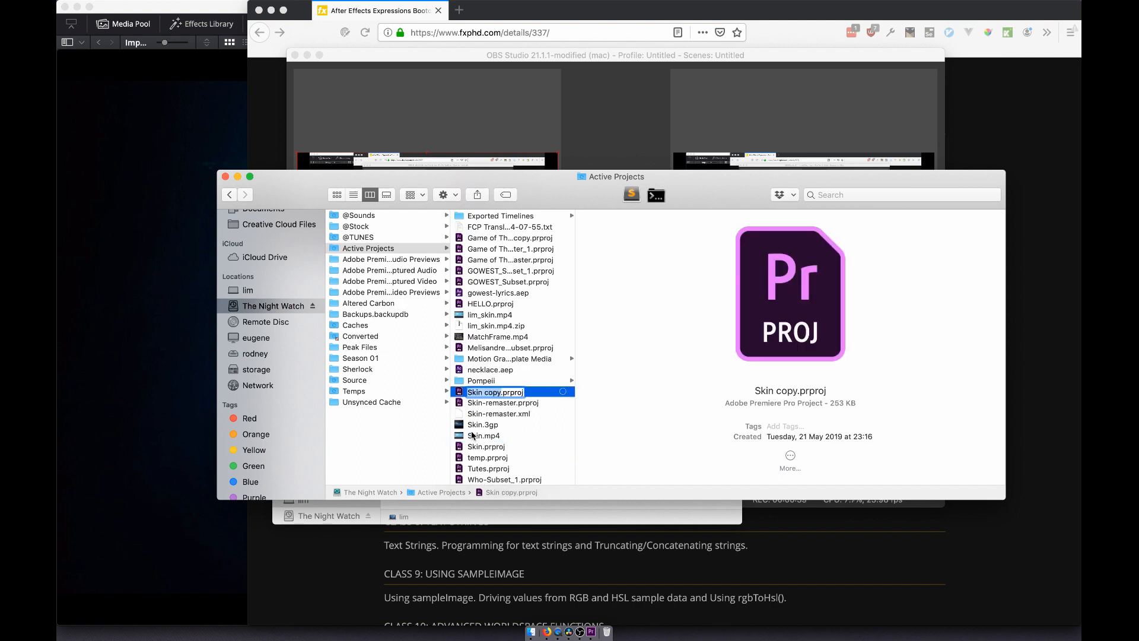
Rename the project copy as Skin-REMASTER-EXAMPLE and open it in Premiere Pro.
type("Skin-R")
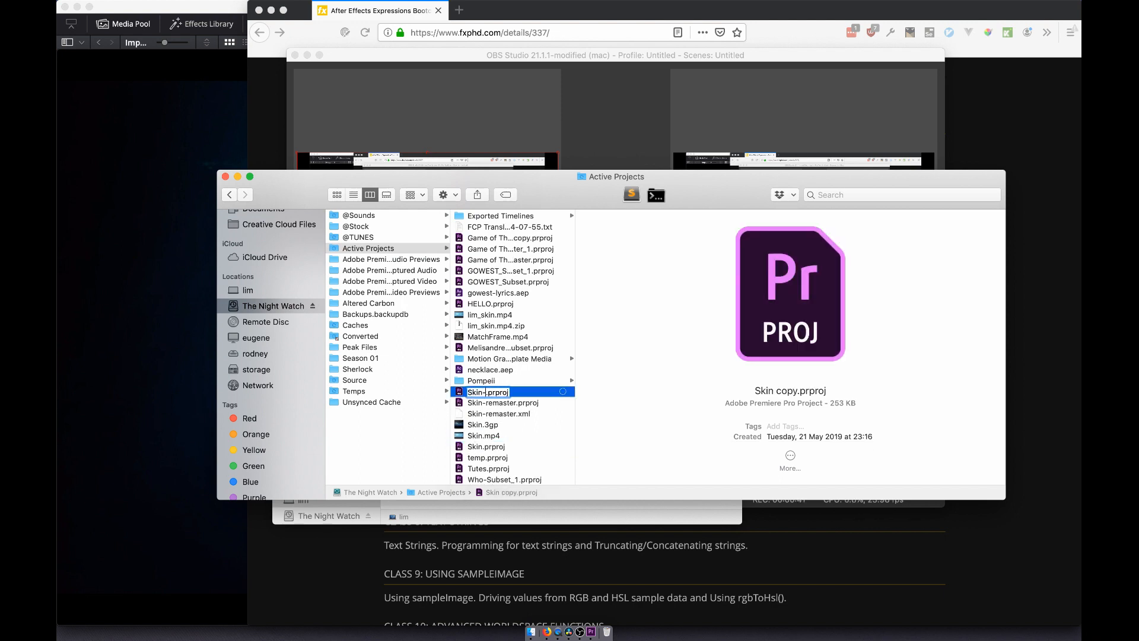
type("EMASTER")
type("-EXAMPLE")
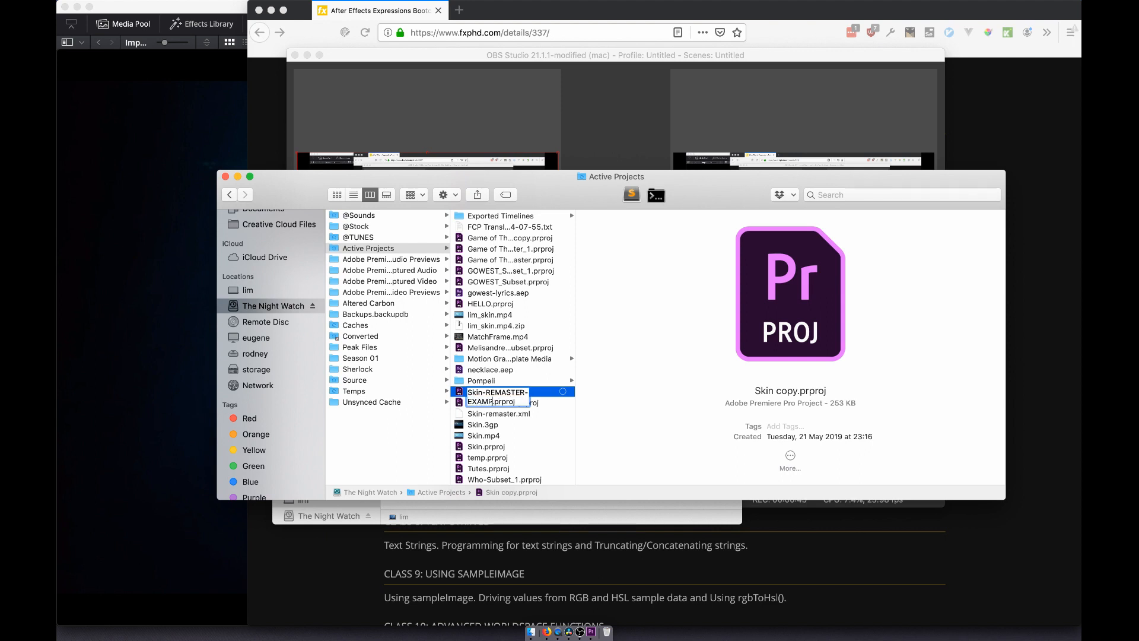
key("Return")
double_click(470, 397)
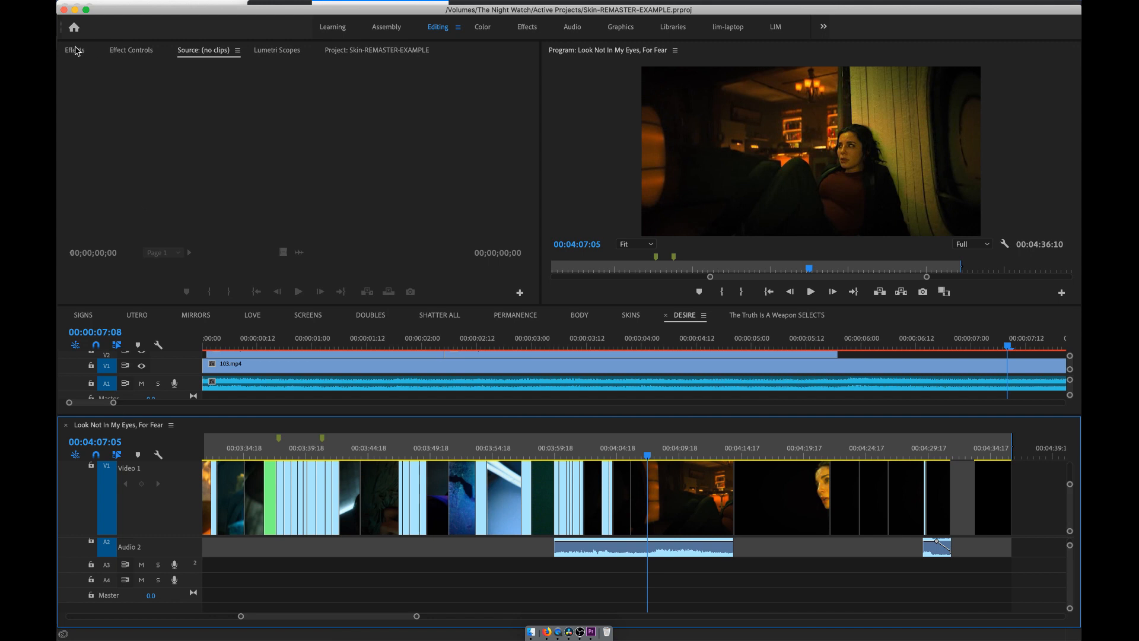
left_click(356, 49)
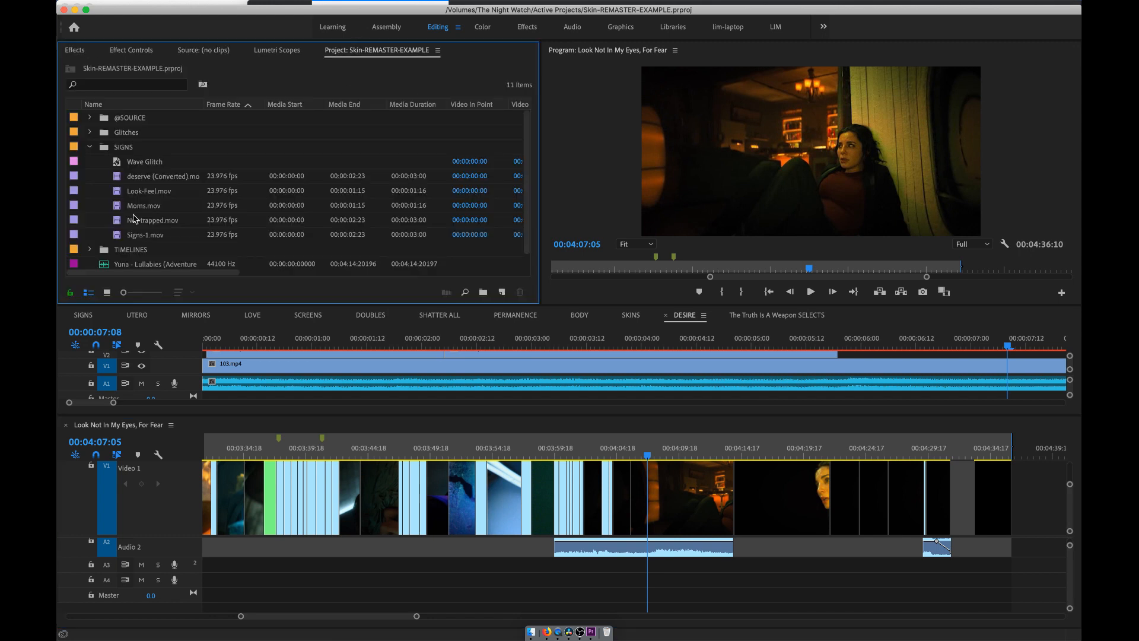
left_click(89, 147)
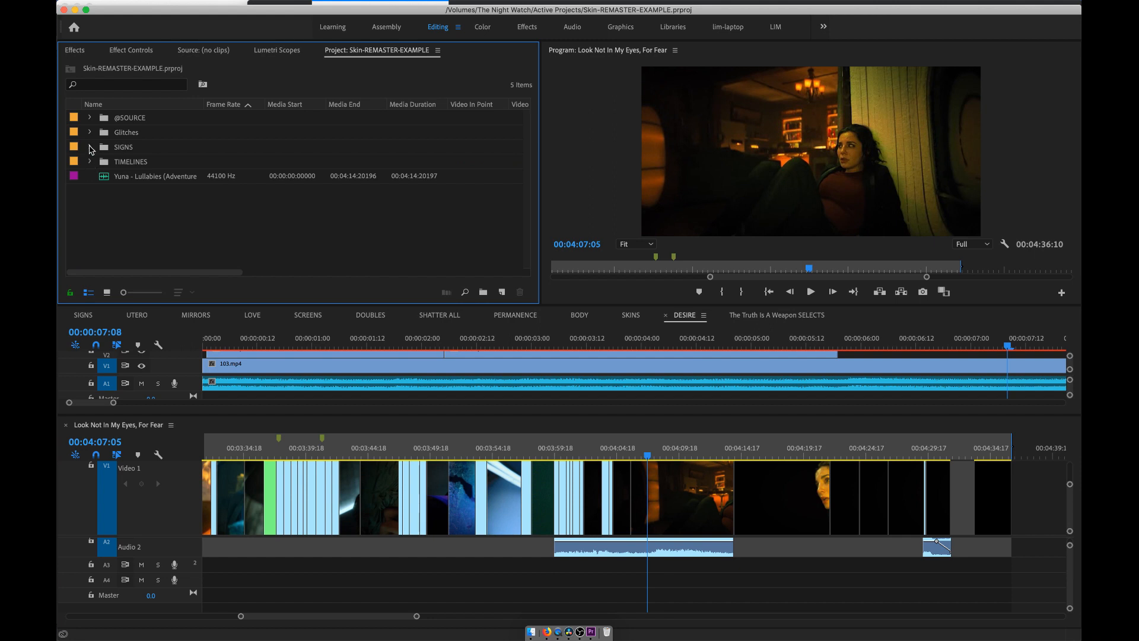
left_click(90, 118)
left_click(130, 135)
scroll(130, 136, "down", 2)
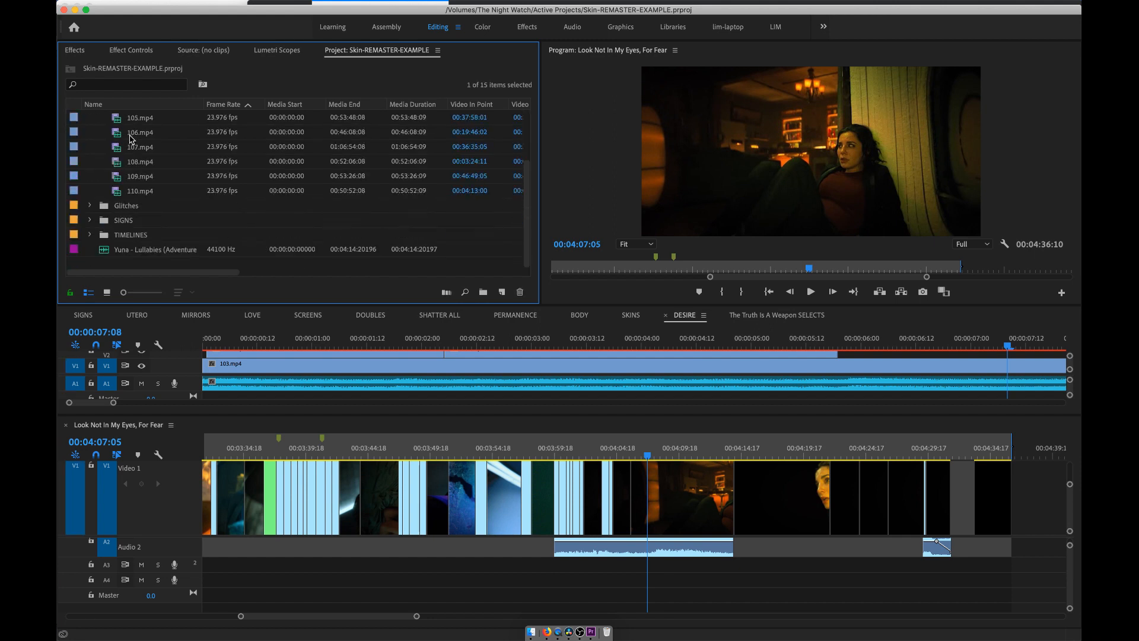
left_click(126, 191, "shift")
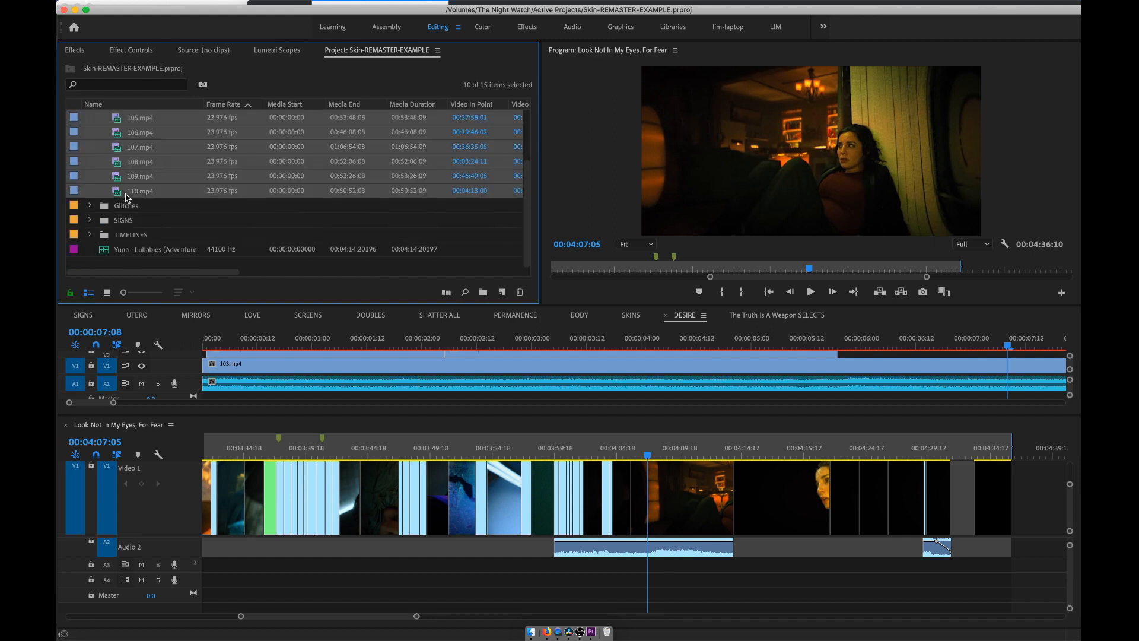
right_click(116, 178)
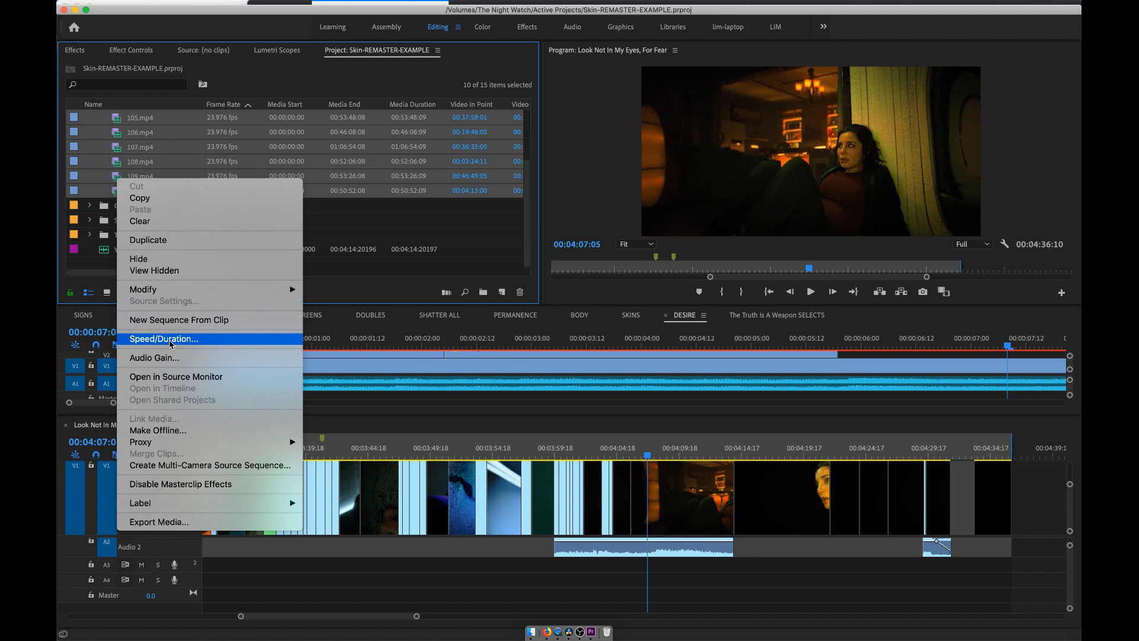
left_click(314, 175)
left_click(127, 204)
scroll(135, 181, "up", 4)
scroll(134, 182, "up", 1)
left_click(132, 133)
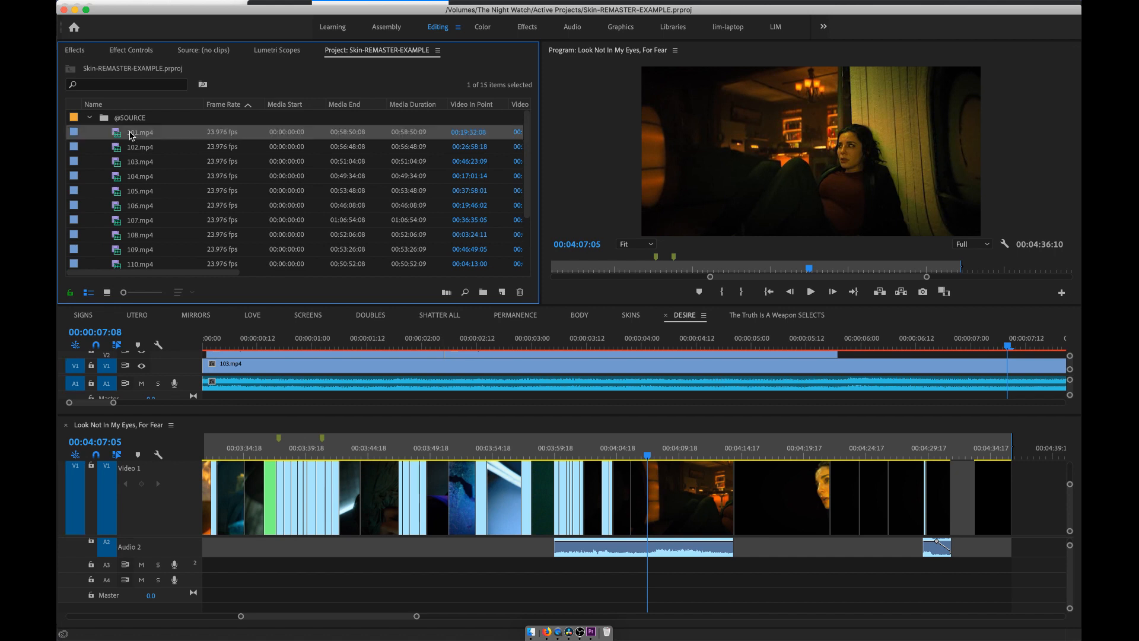
right_click(132, 135)
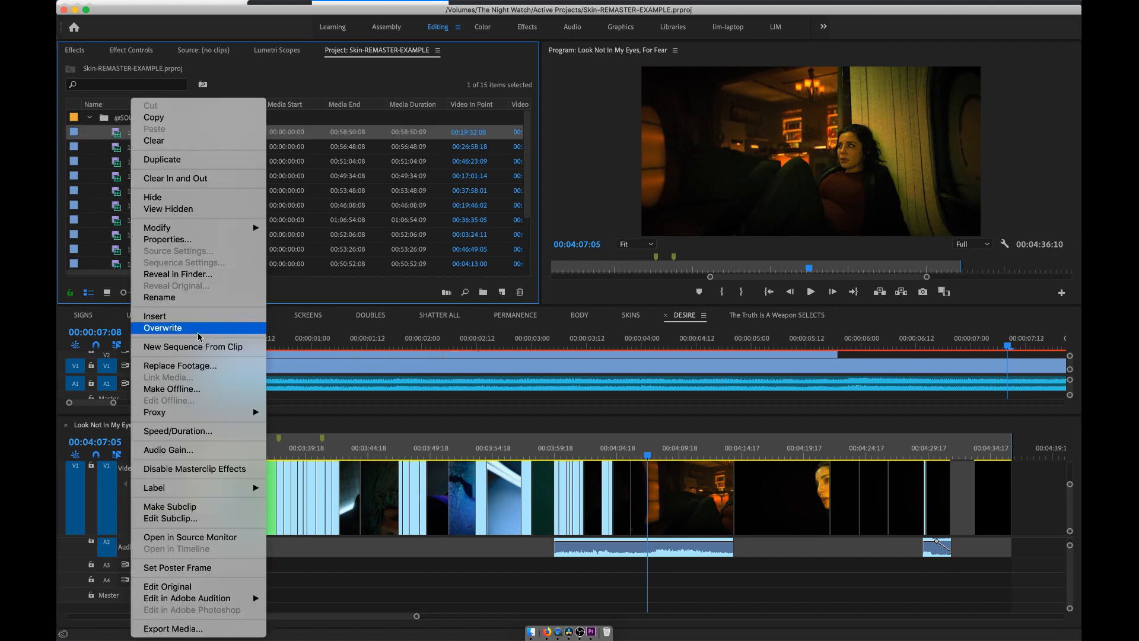
mouse_move(201, 232)
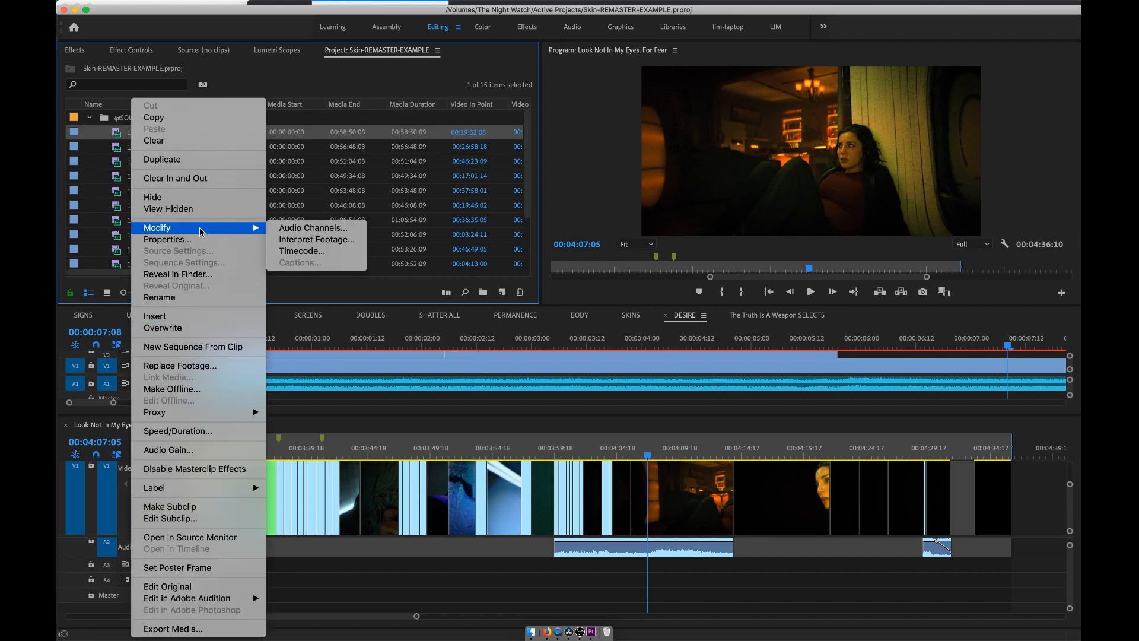
left_click(183, 365)
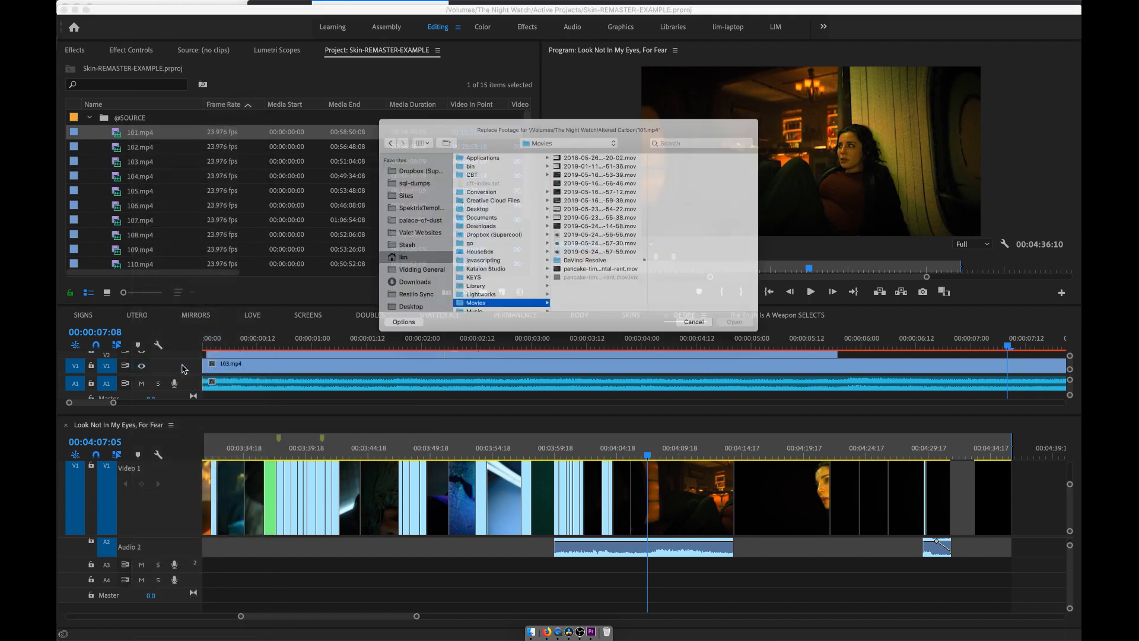
left_click(780, 350)
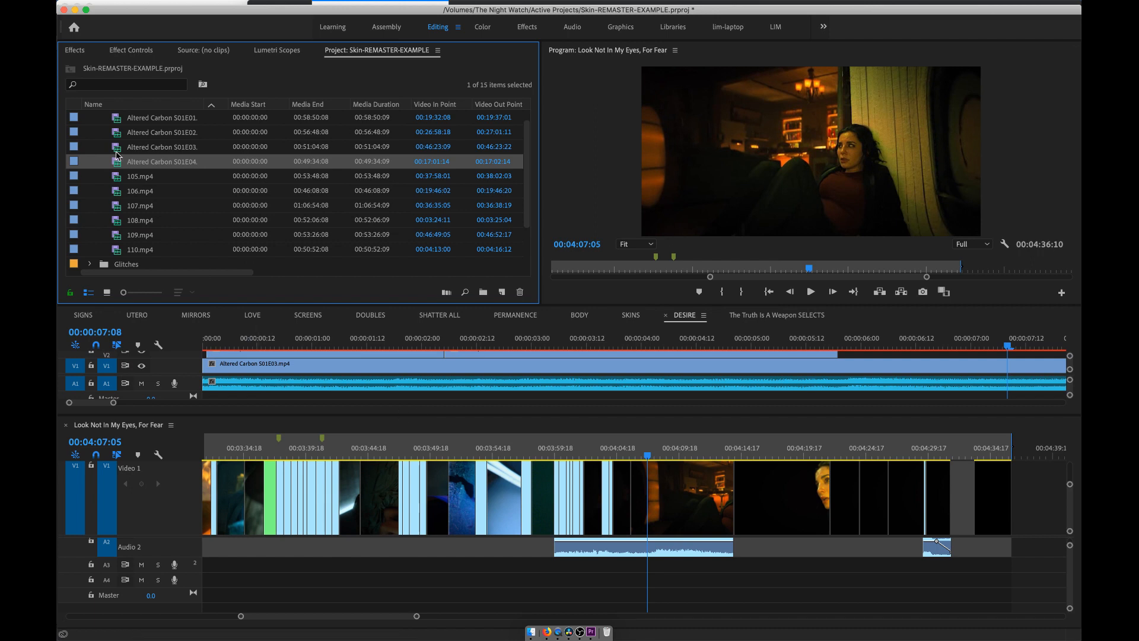
scroll(137, 190, "up", 1)
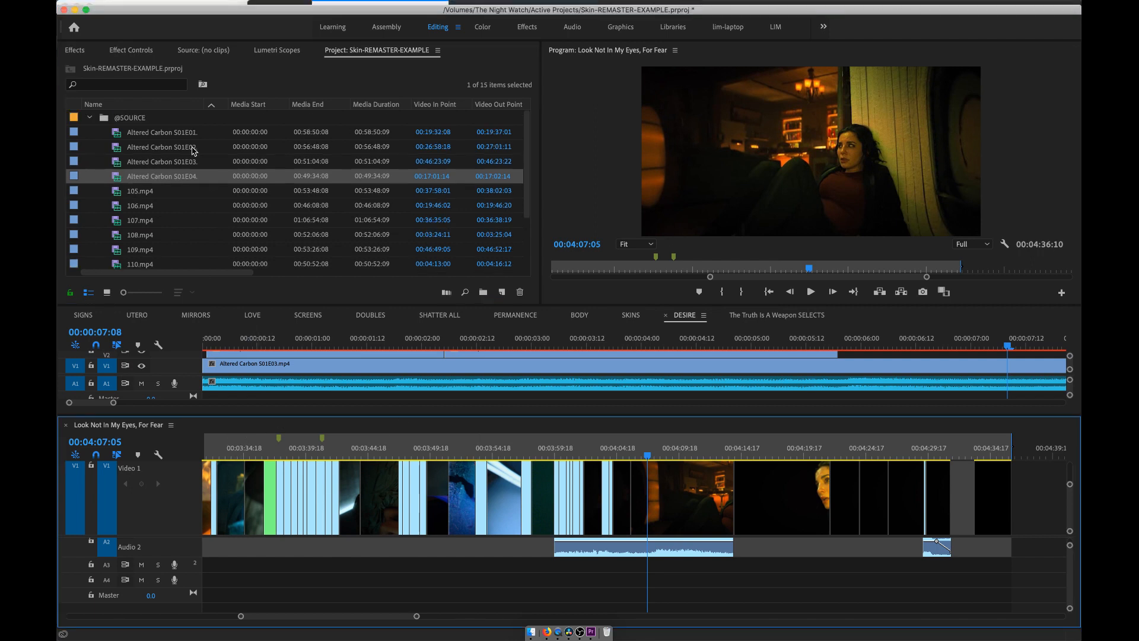
left_click(167, 134)
scroll(290, 168, "right", 5)
scroll(279, 168, "left", 5)
scroll(279, 168, "left", 5)
scroll(279, 168, "down", 1)
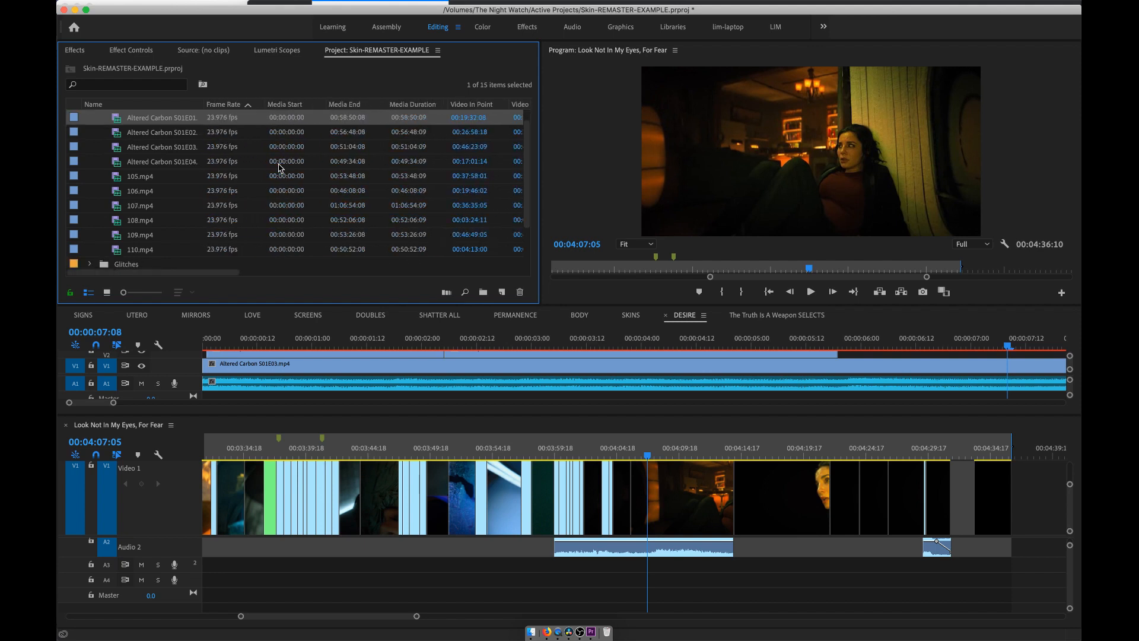
scroll(278, 168, "up", 1)
scroll(279, 168, "right", 4)
scroll(331, 167, "right", 5)
scroll(330, 167, "right", 3)
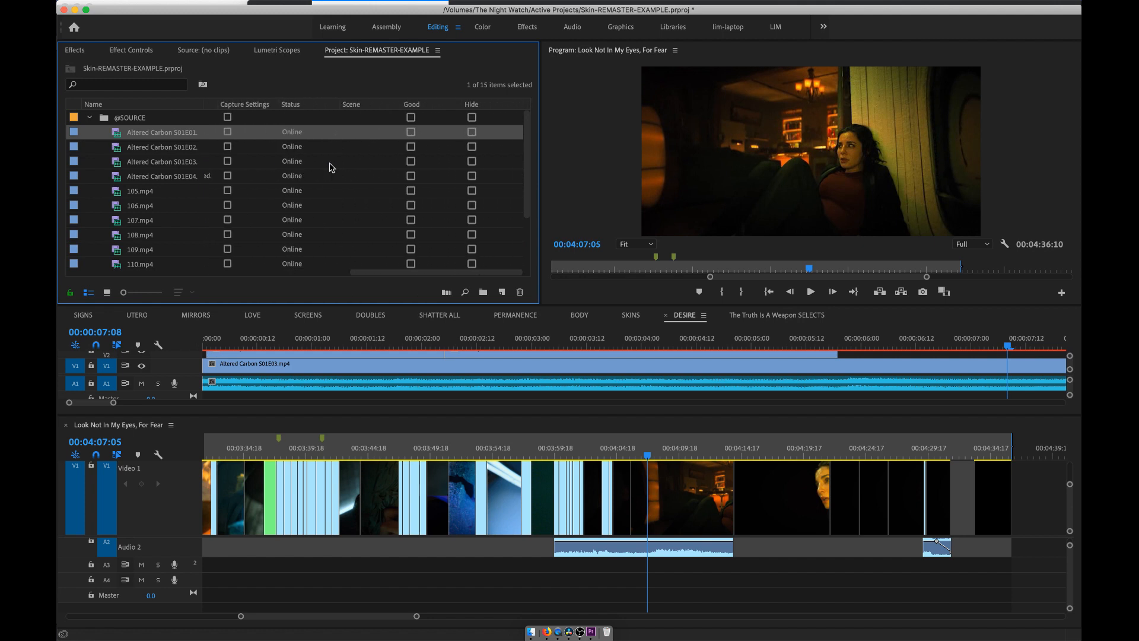
Hide the Media Start, Media End, Video In Point, Video Out Point and Video Duration columns, and widen the Video Info column.
right_click(353, 107)
left_click(366, 119)
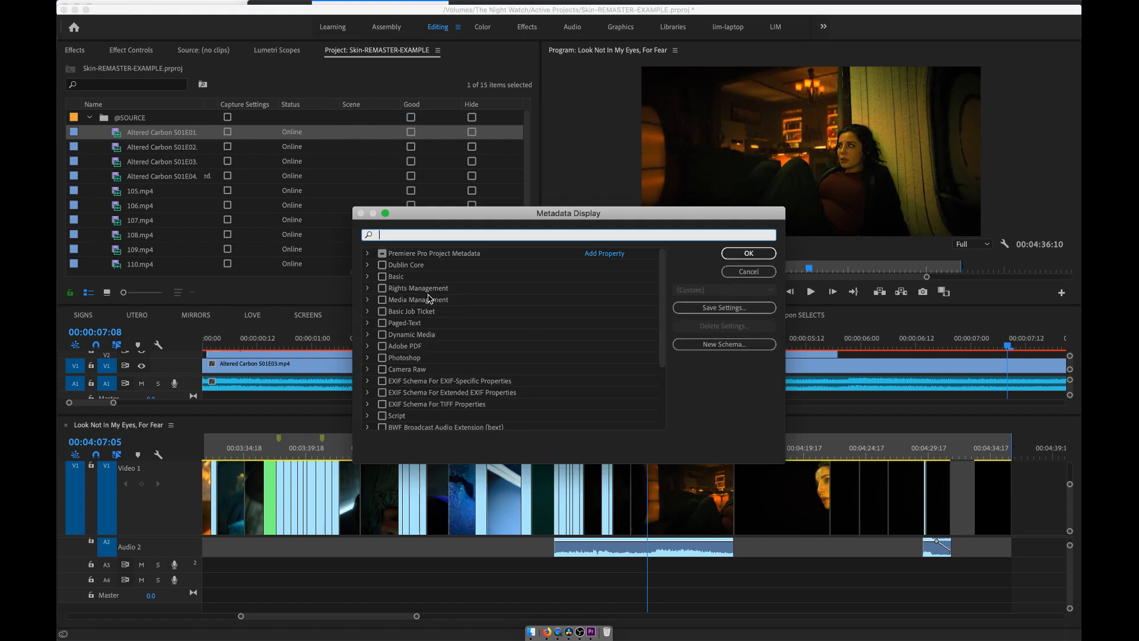
left_click(368, 253)
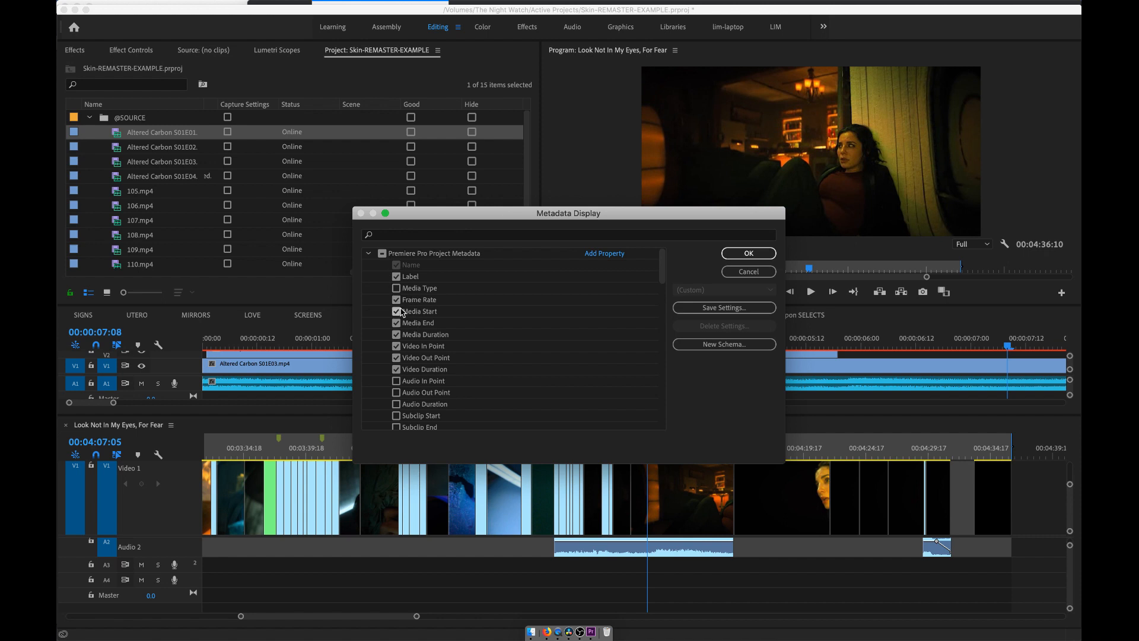
left_click(396, 311)
left_click(397, 323)
left_click(396, 346)
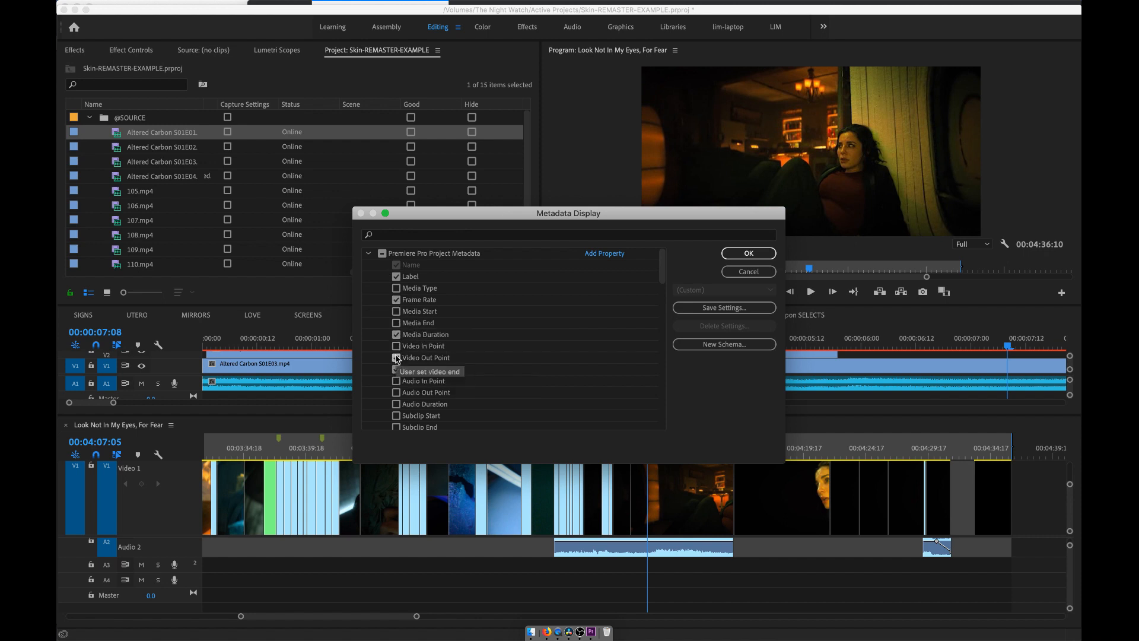
left_click(396, 357)
left_click(396, 369)
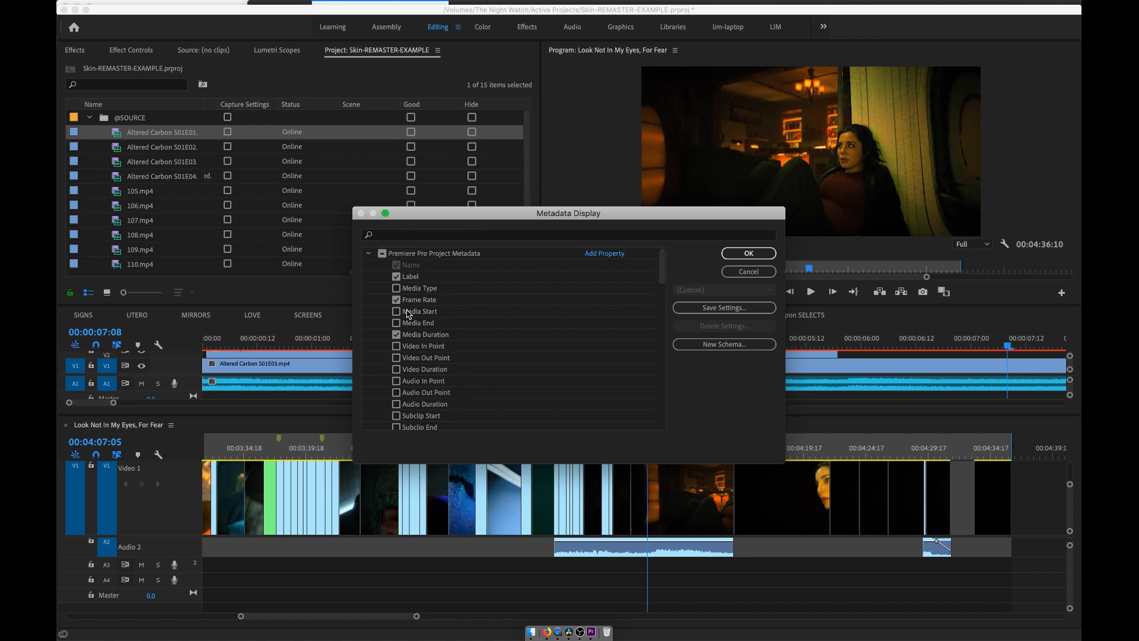
scroll(408, 314, "down", 5)
scroll(408, 315, "down", 5)
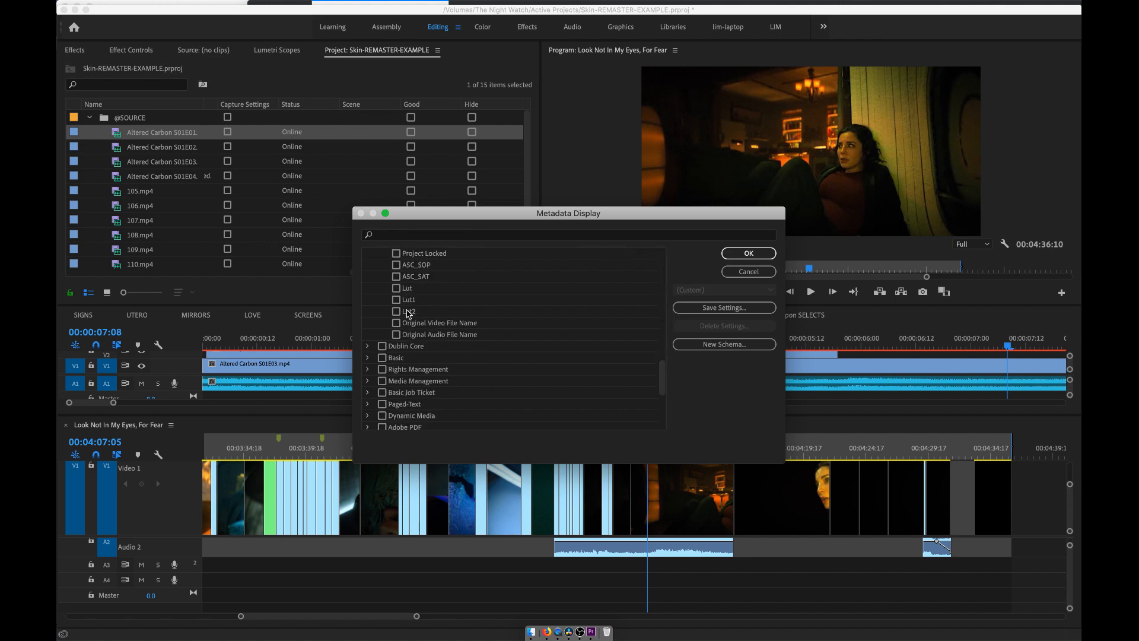
left_click(748, 254)
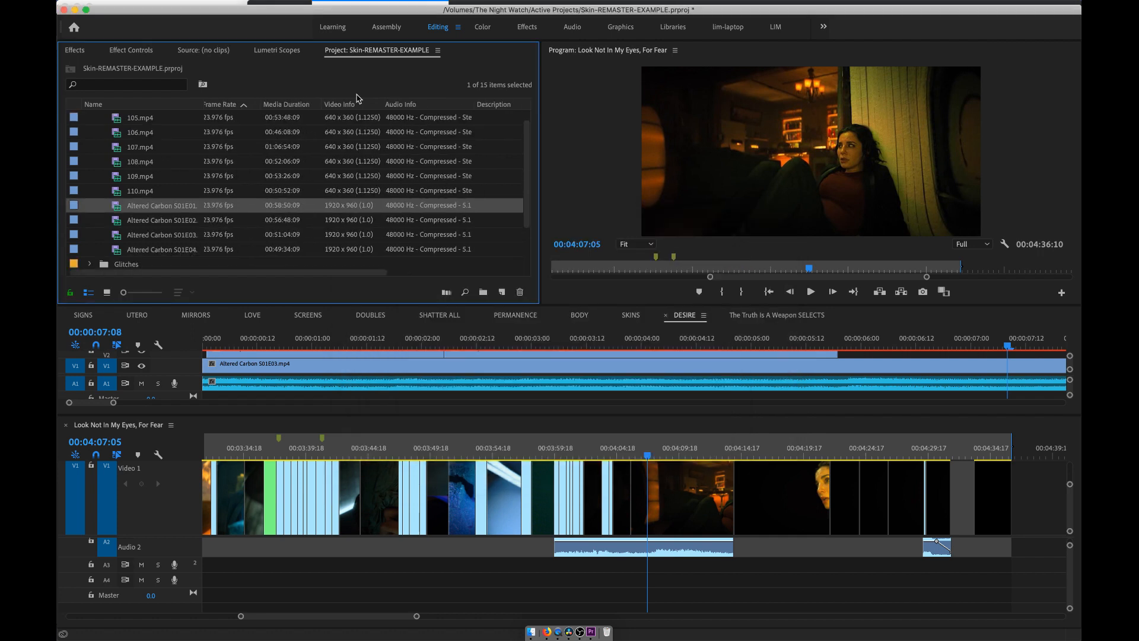
left_click_drag(383, 103, 446, 103)
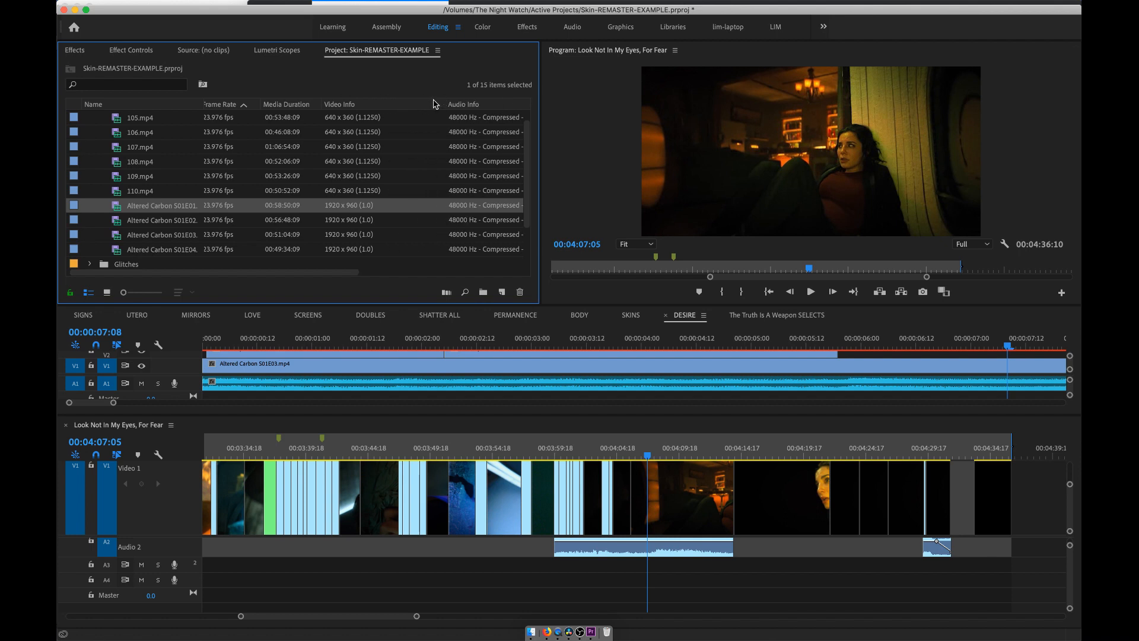
scroll(328, 219, "up", 1)
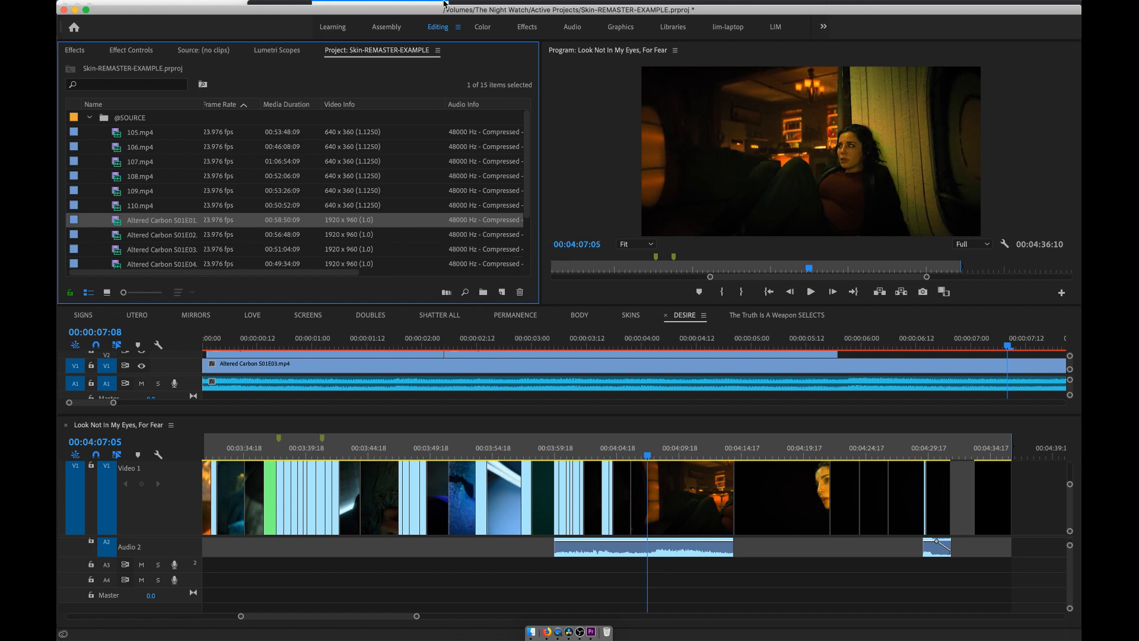
Set the frame size of the Look Not In My Eyes, For Fear sequence to 1920 by 960 and accept deleting its previews.
left_click(178, 452)
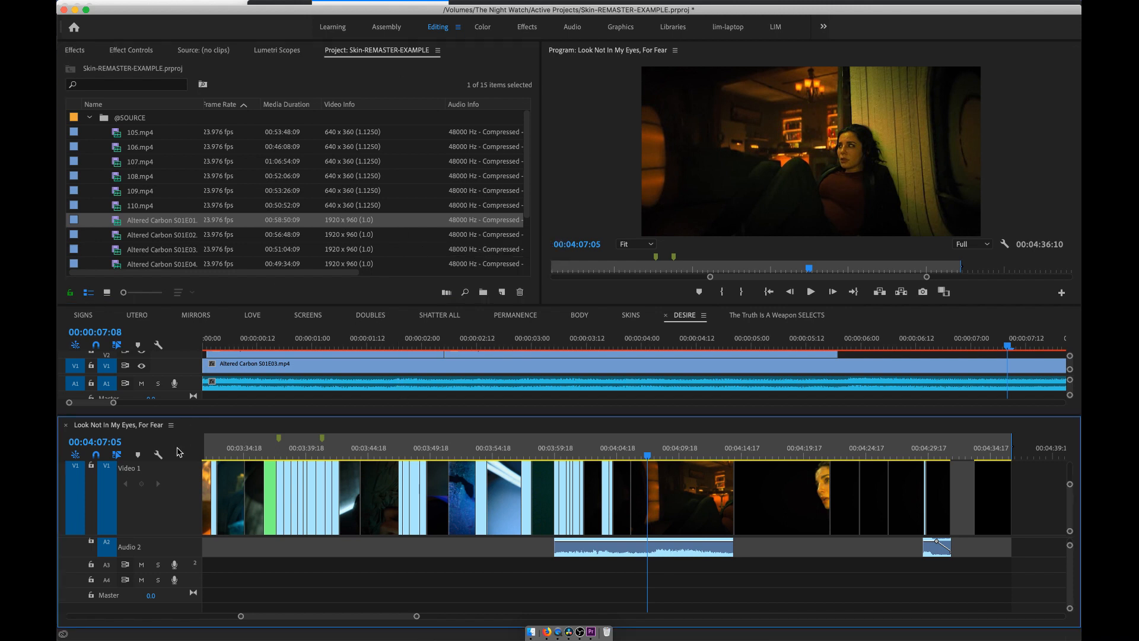
left_click(171, 426)
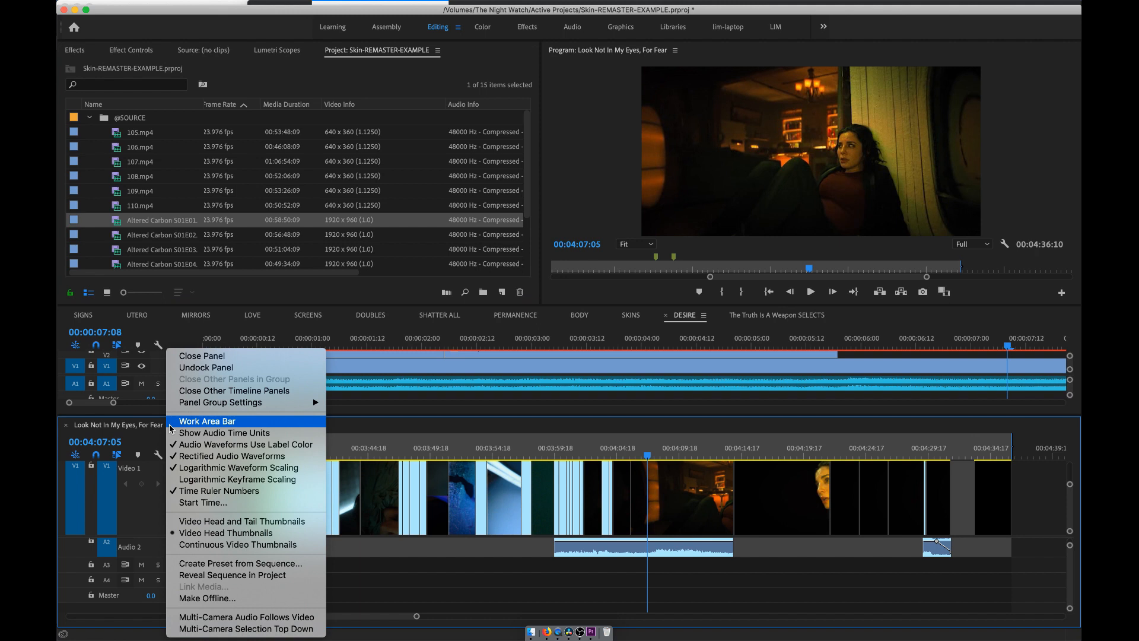
left_click(141, 421)
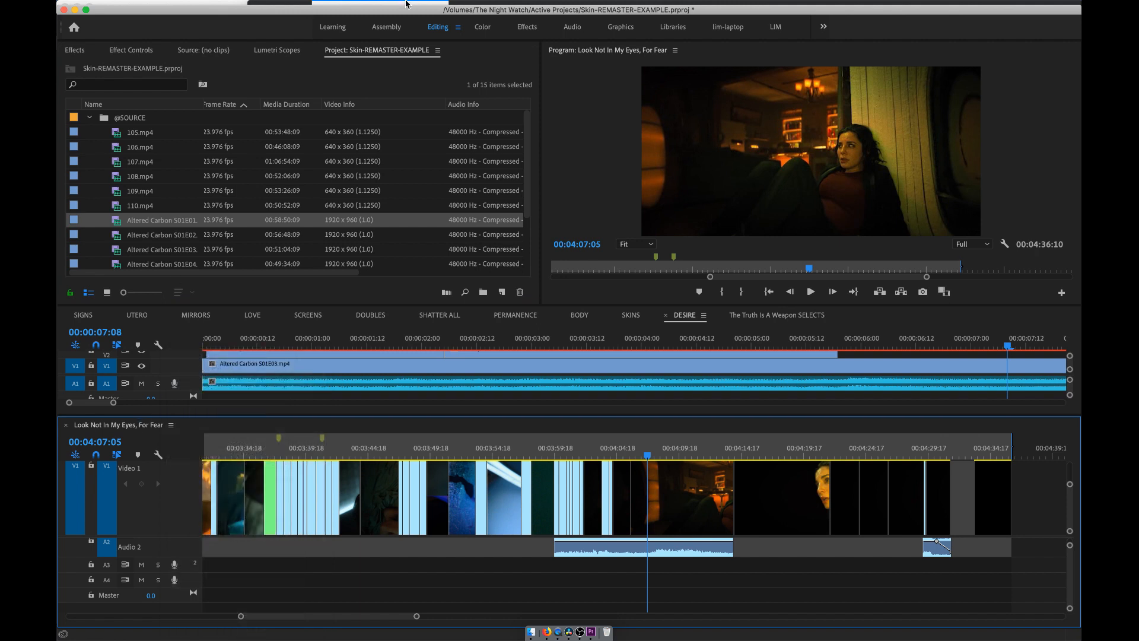
left_click(334, 3)
mouse_move(274, 3)
left_click(291, 22)
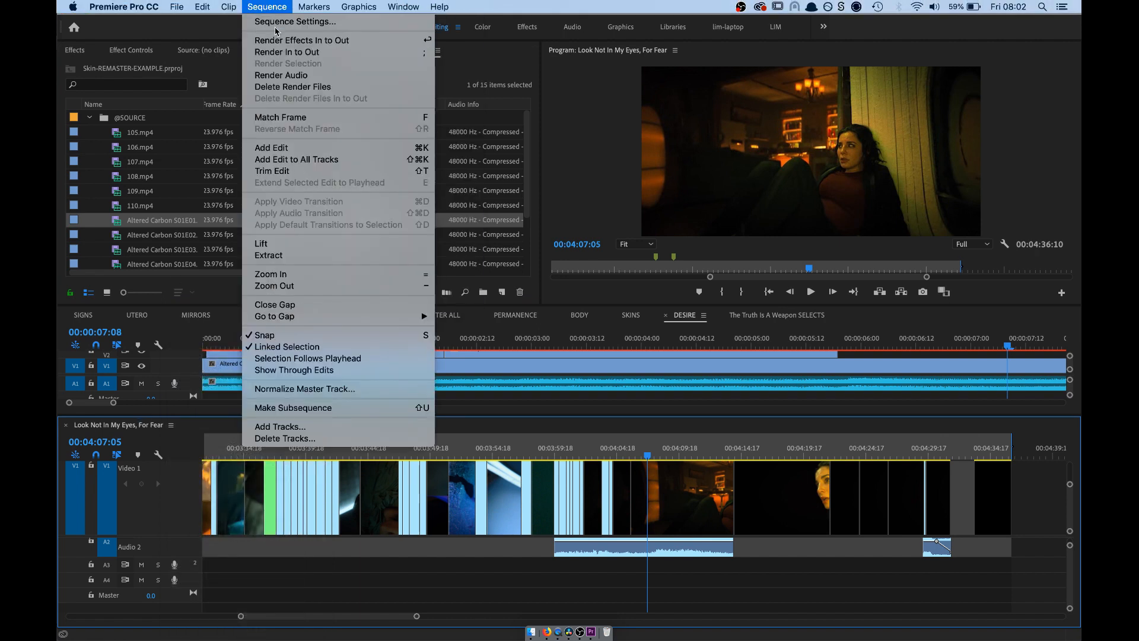
left_click(497, 181)
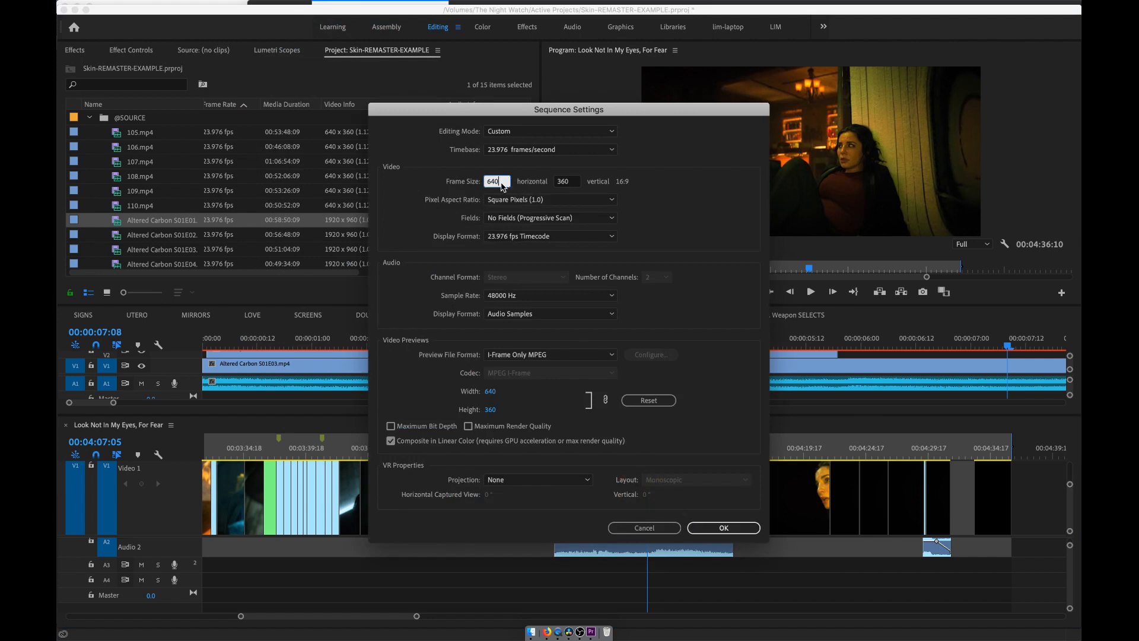
type("1920")
left_click(563, 182)
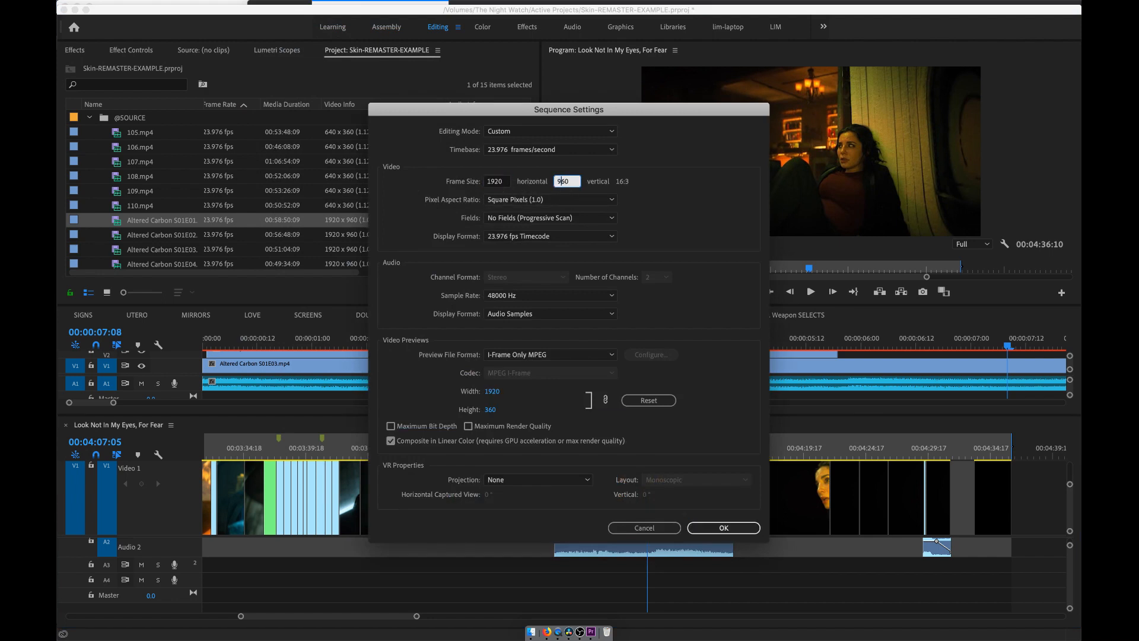
left_click(726, 353)
left_click(739, 532)
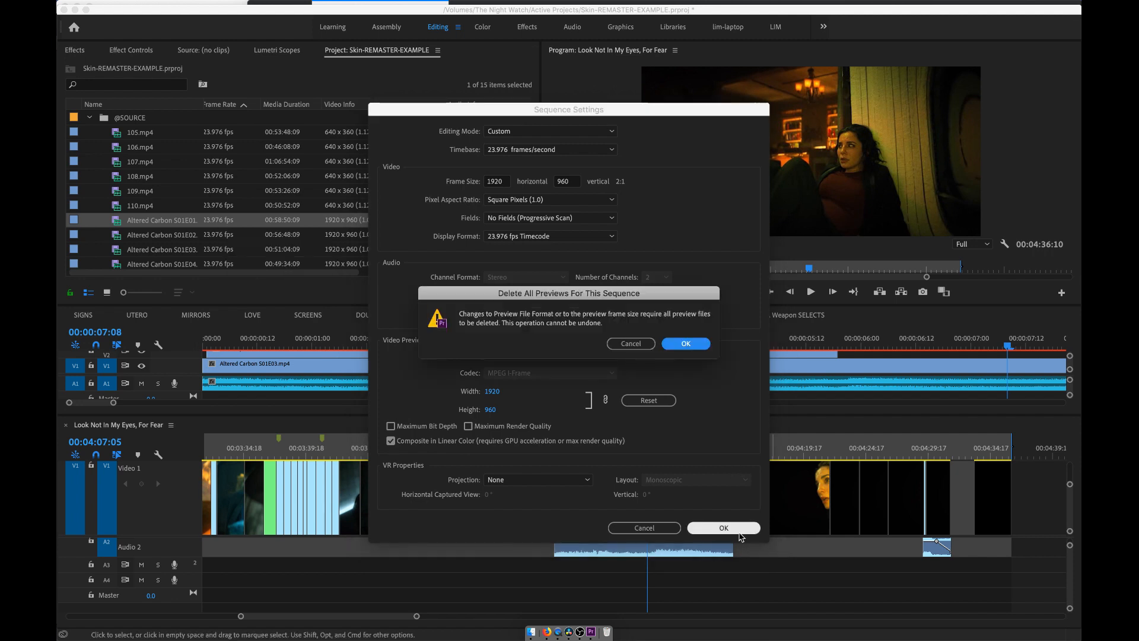
left_click(685, 344)
Scrub through the Look Not In My Eyes, For Fear sequence around 00:02:29 to inspect how its clips fill the frame.
scroll(534, 498, "up", 5)
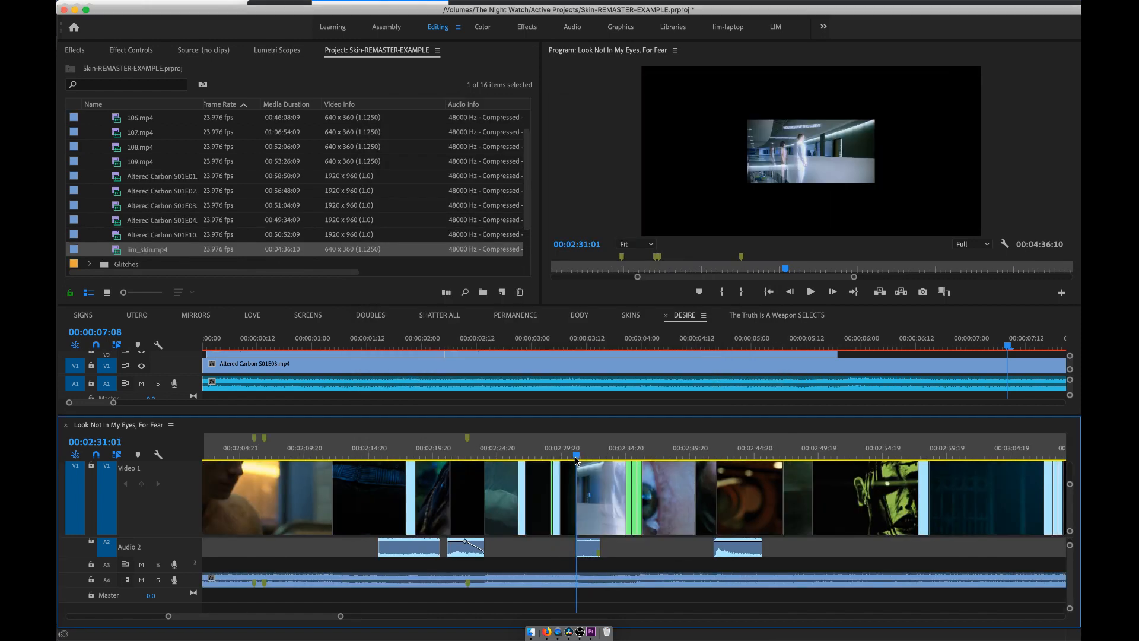
left_click(547, 456)
left_click_drag(548, 461, 564, 460)
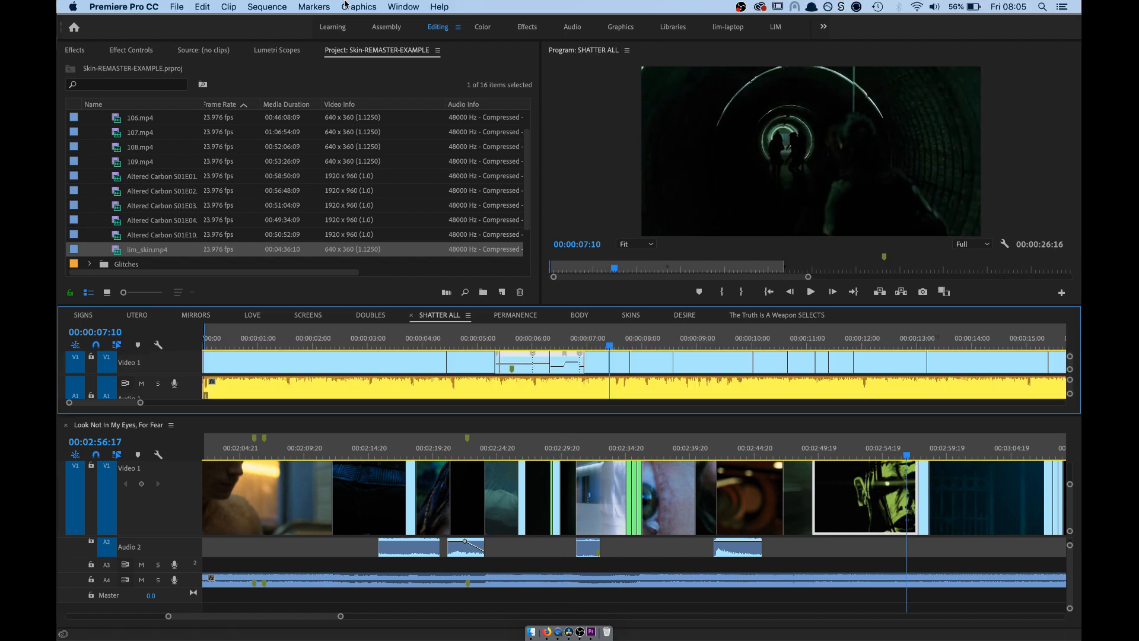
Open the sequence settings of the SHATTER ALL sequence.
left_click(345, 7)
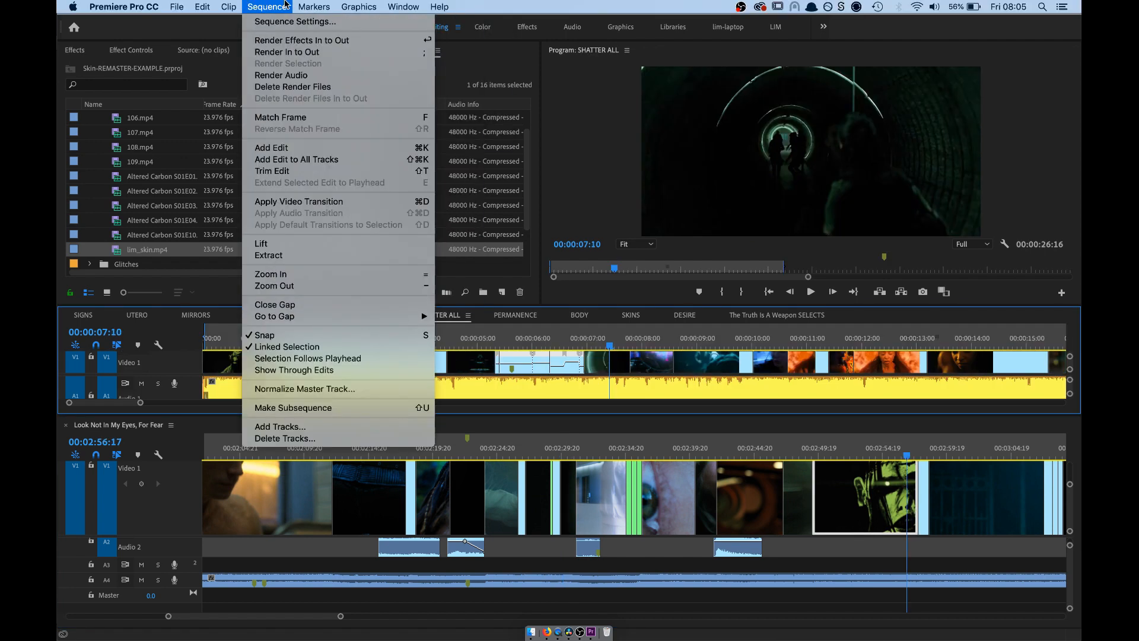
left_click(284, 21)
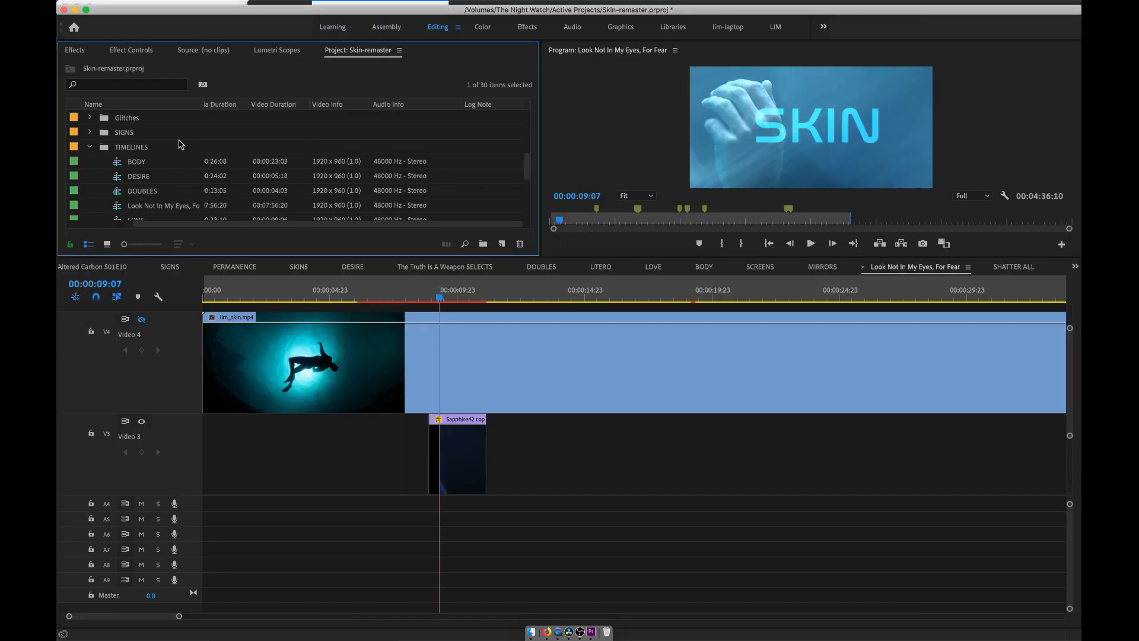
scroll(95, 127, "up", 1)
left_click(90, 117)
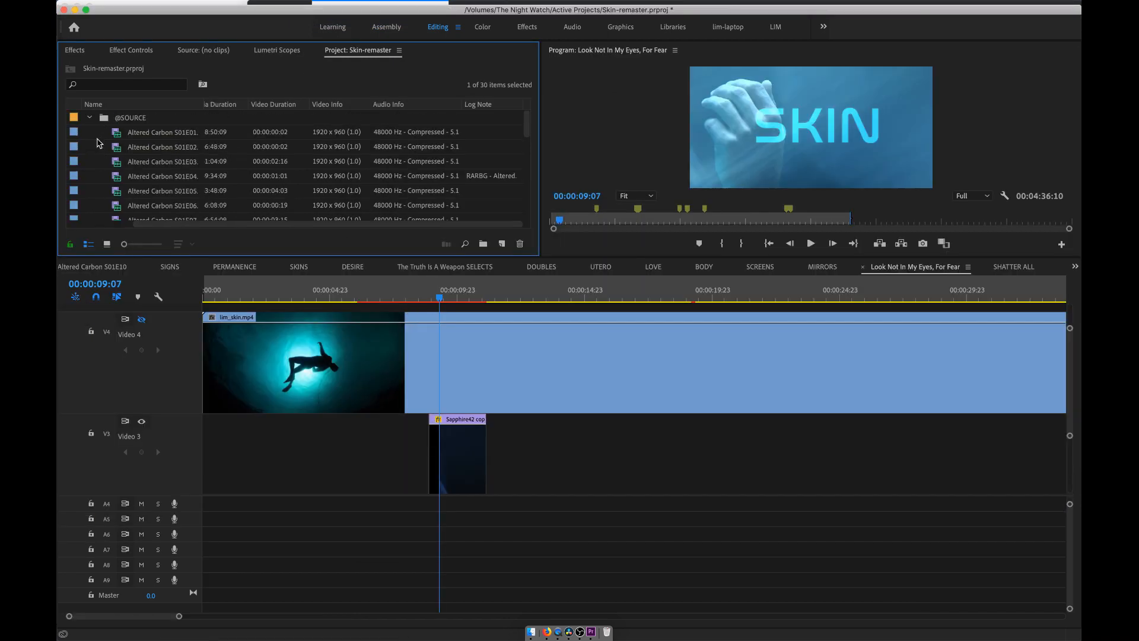
left_click(177, 137)
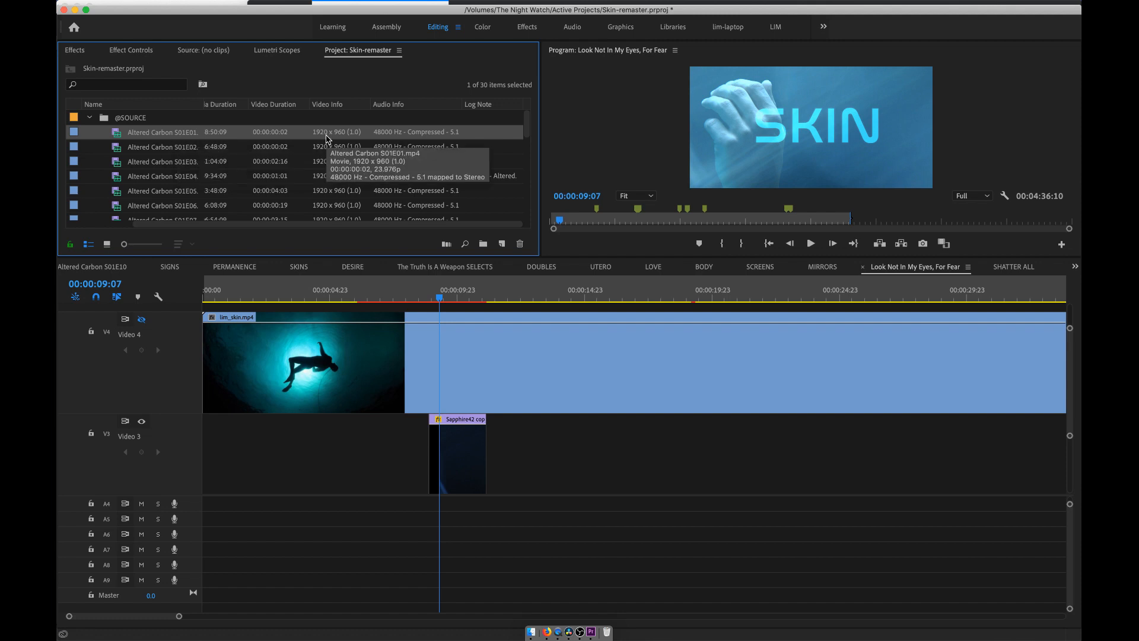
Set the frame width to 1920 in the sequence settings of the BODY sequence from the TIMELINES bin.
scroll(299, 185, "down", 8)
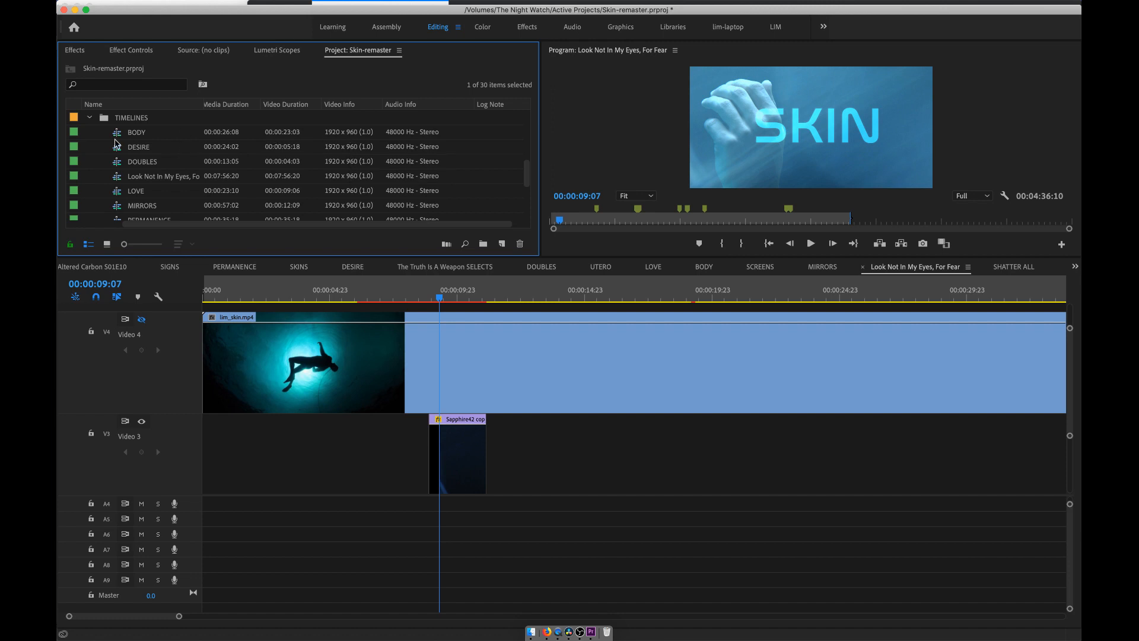
left_click(142, 132)
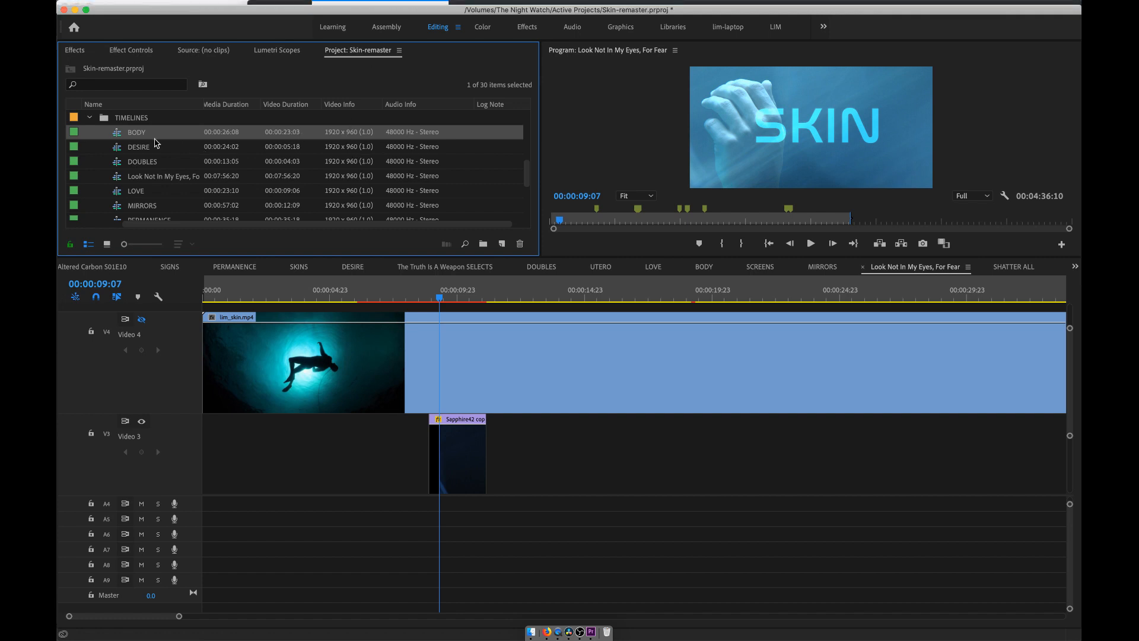
mouse_move(391, 5)
left_click(279, 7)
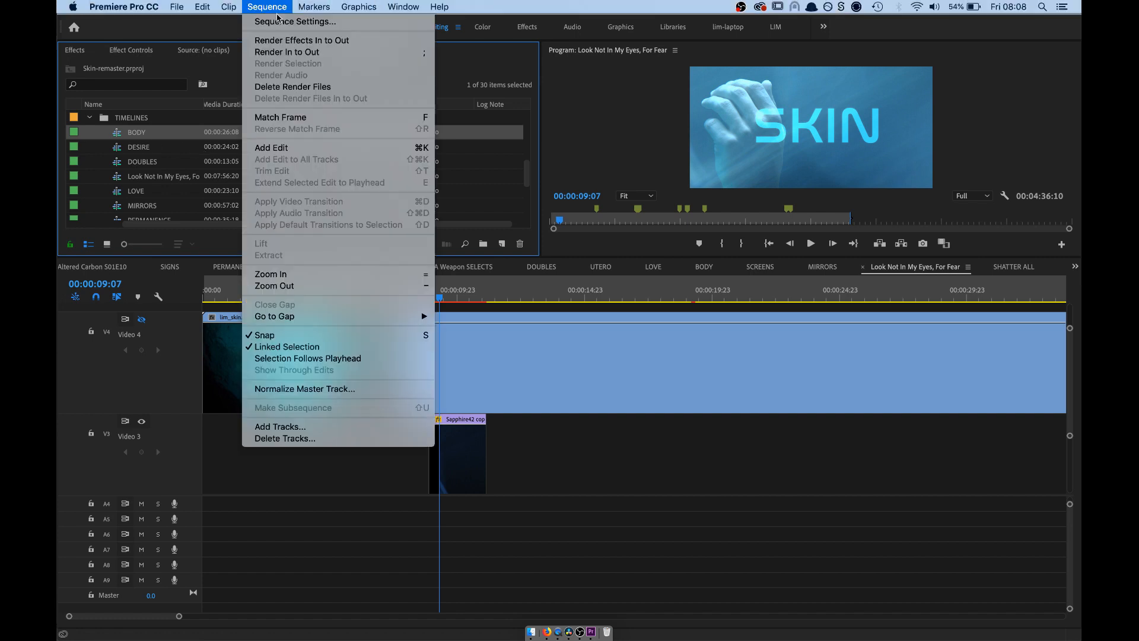
left_click(276, 23)
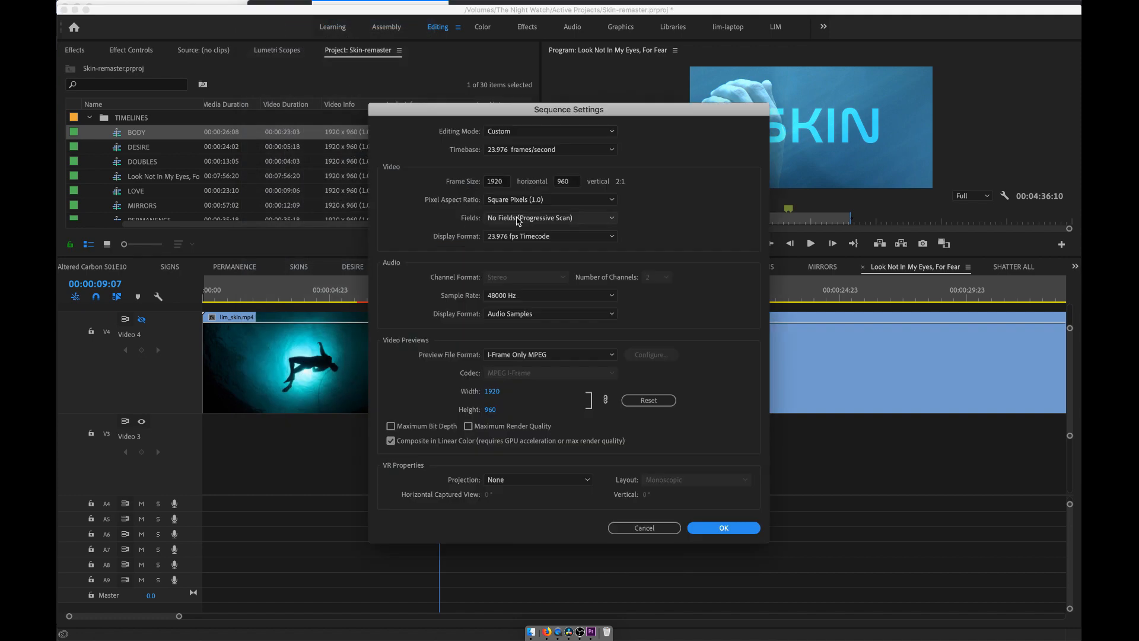
left_click(489, 184)
type("192")
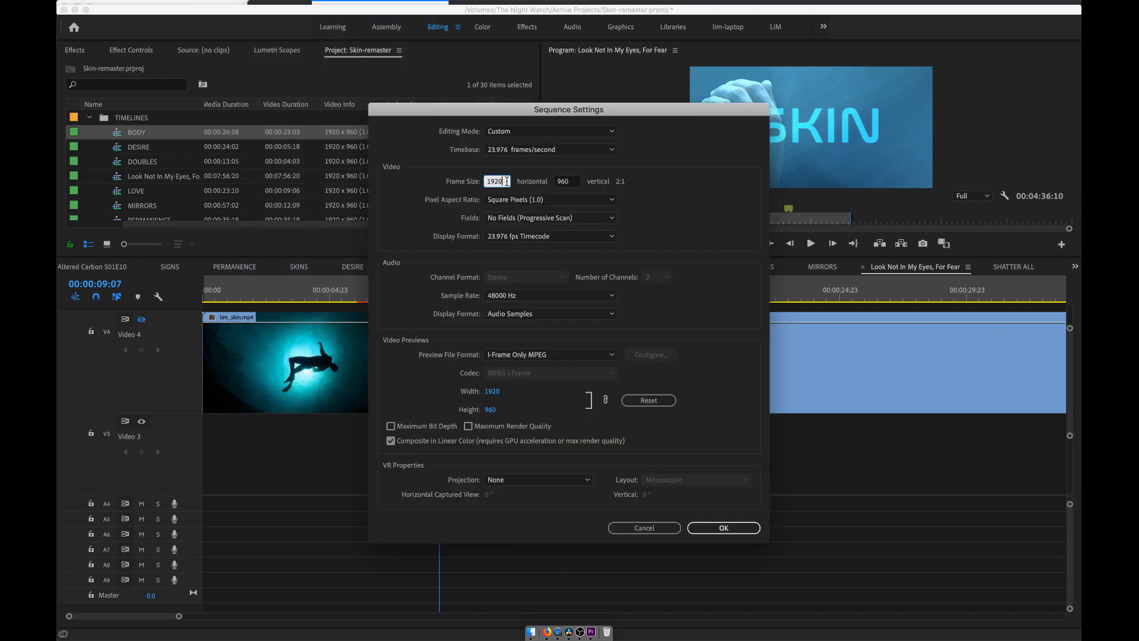
left_click(721, 528)
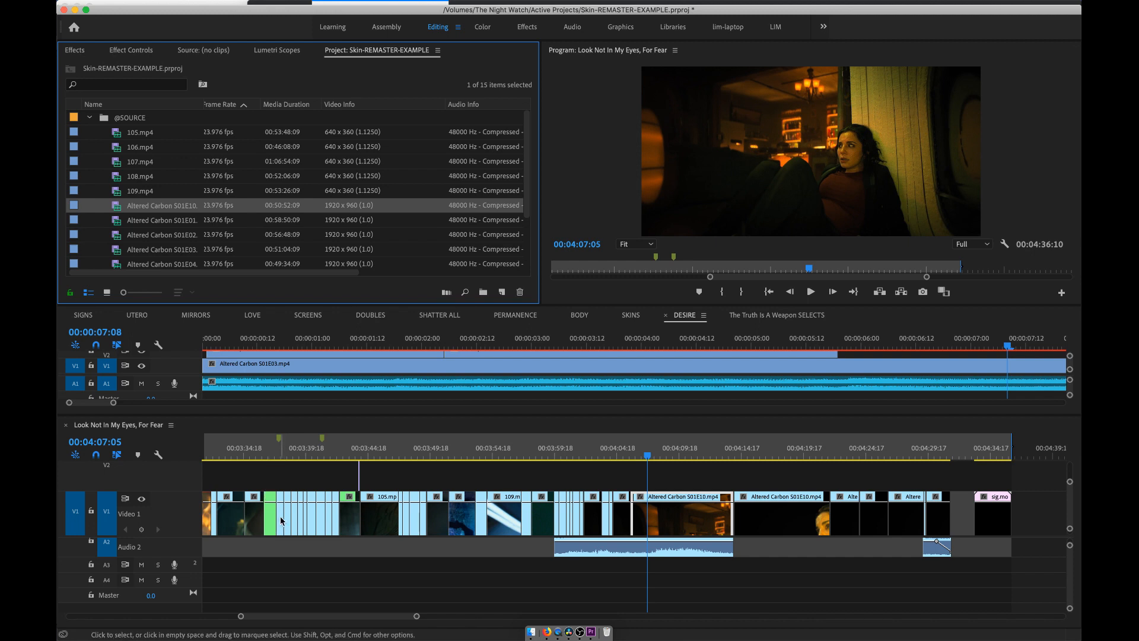
Import lim_skin.mp4 into the Skin-REMASTER-EXAMPLE project.
scroll(272, 532, "up", 3)
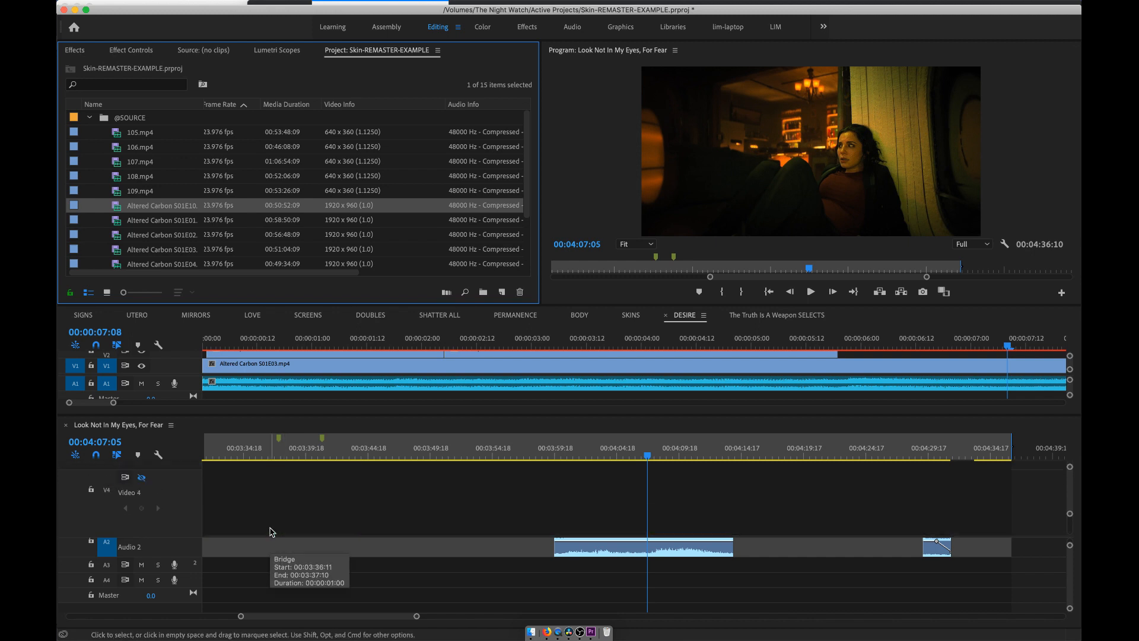
left_click(252, 504)
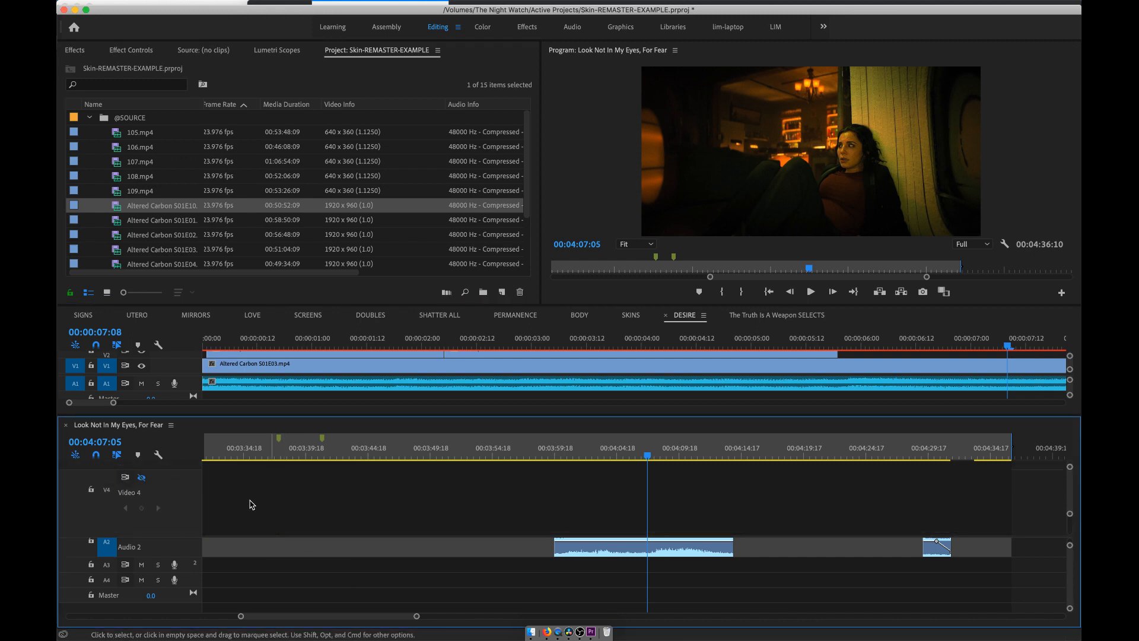
key("super+i")
left_click(777, 349)
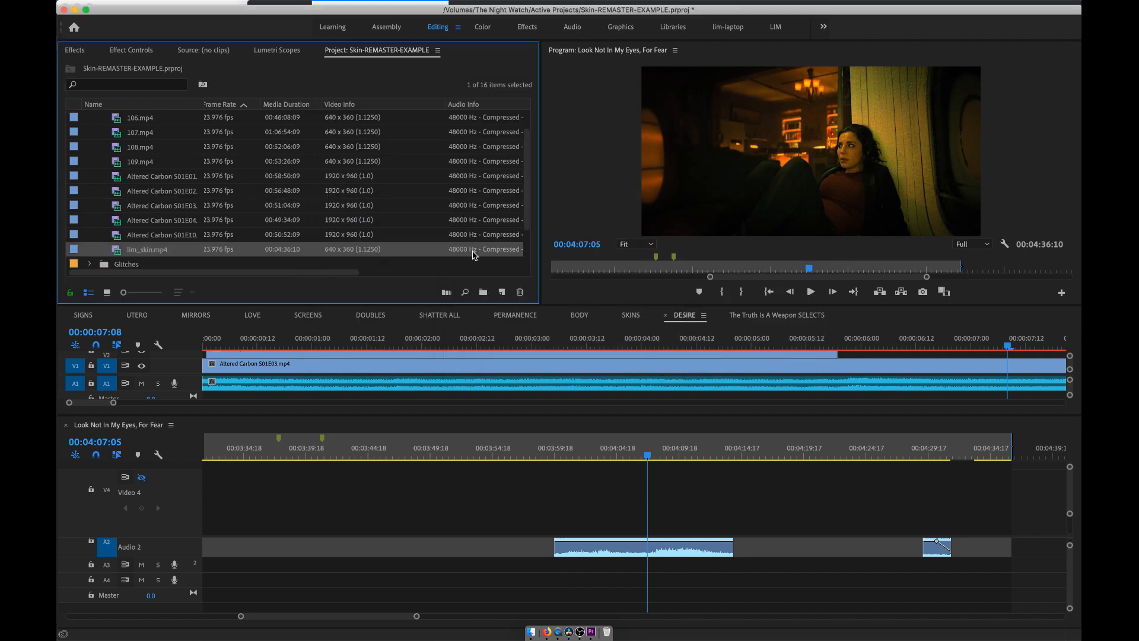
Place lim_skin.mp4 at the start of Video 4 and scrub to about 00:03:47:19 to compare it with the clips beneath.
key("minus")
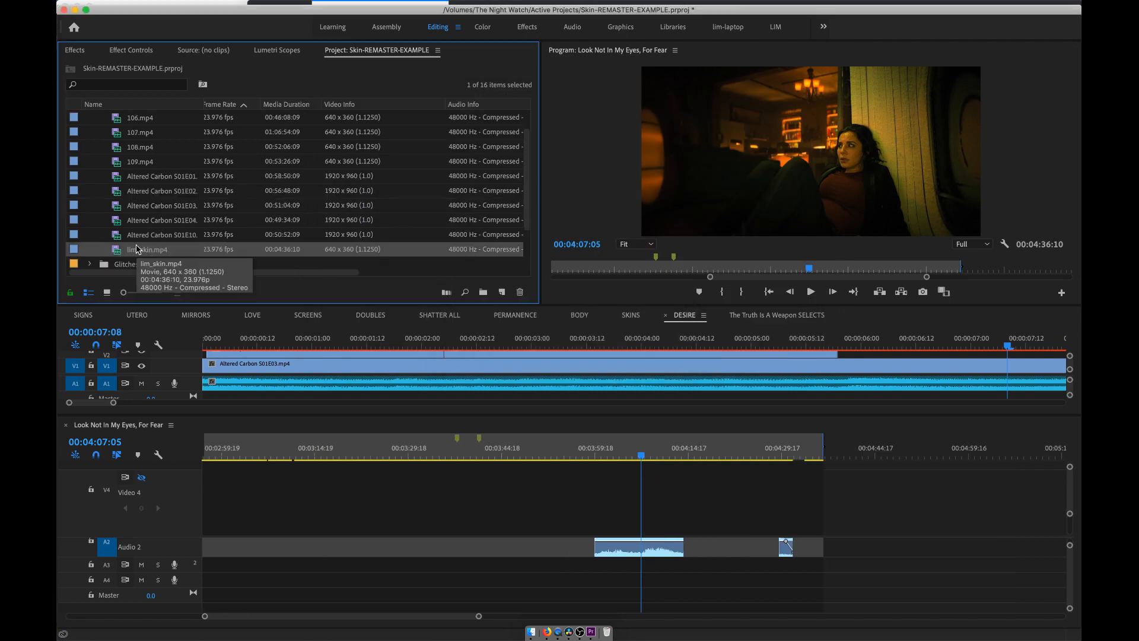
left_click(293, 508)
key("minus")
key("minus")
key("minus")
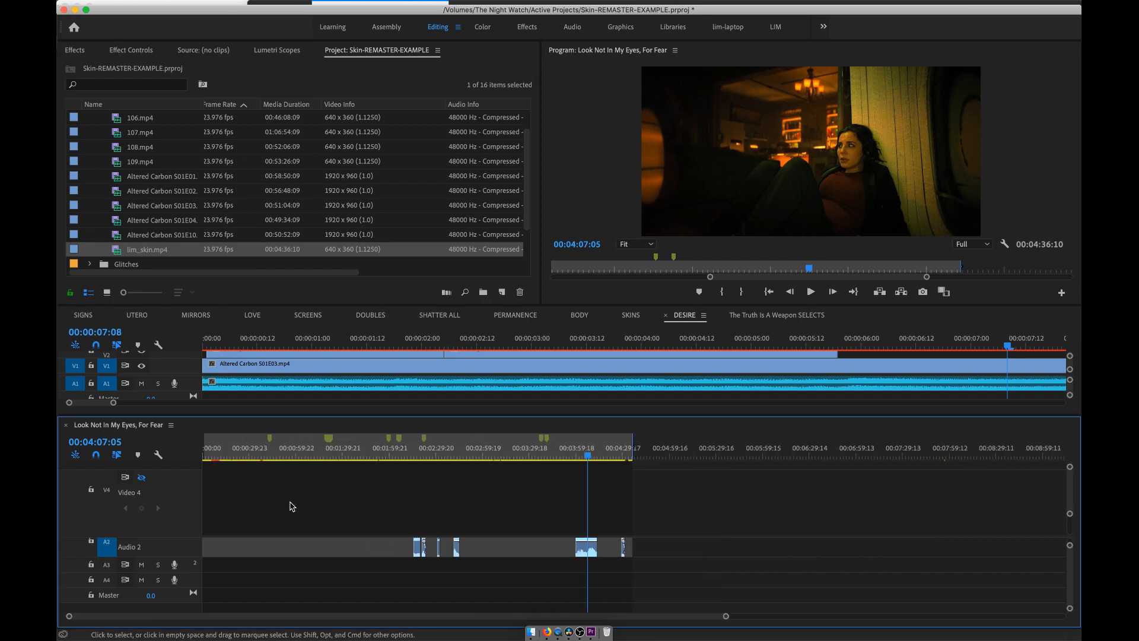
left_click_drag(139, 250, 192, 475)
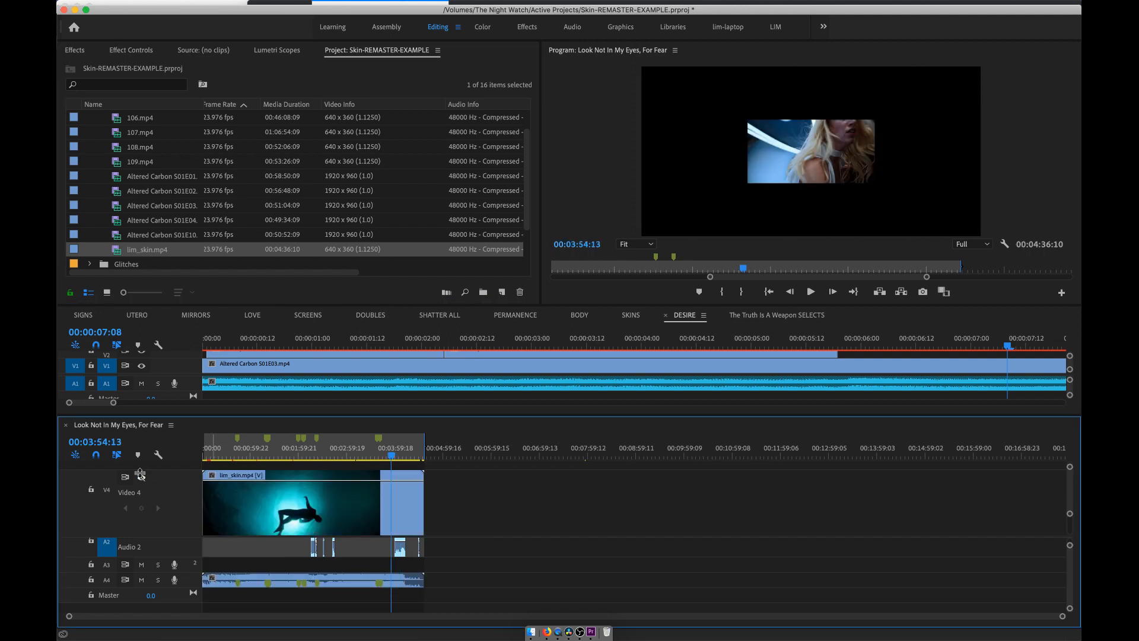
left_click_drag(388, 457, 386, 457)
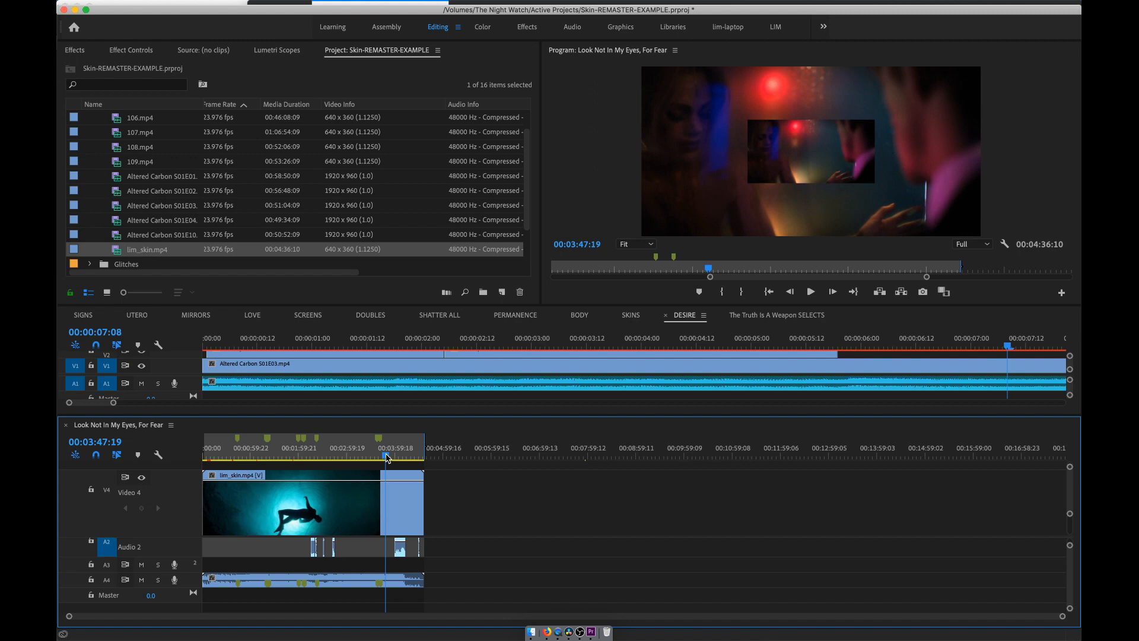
key("Right")
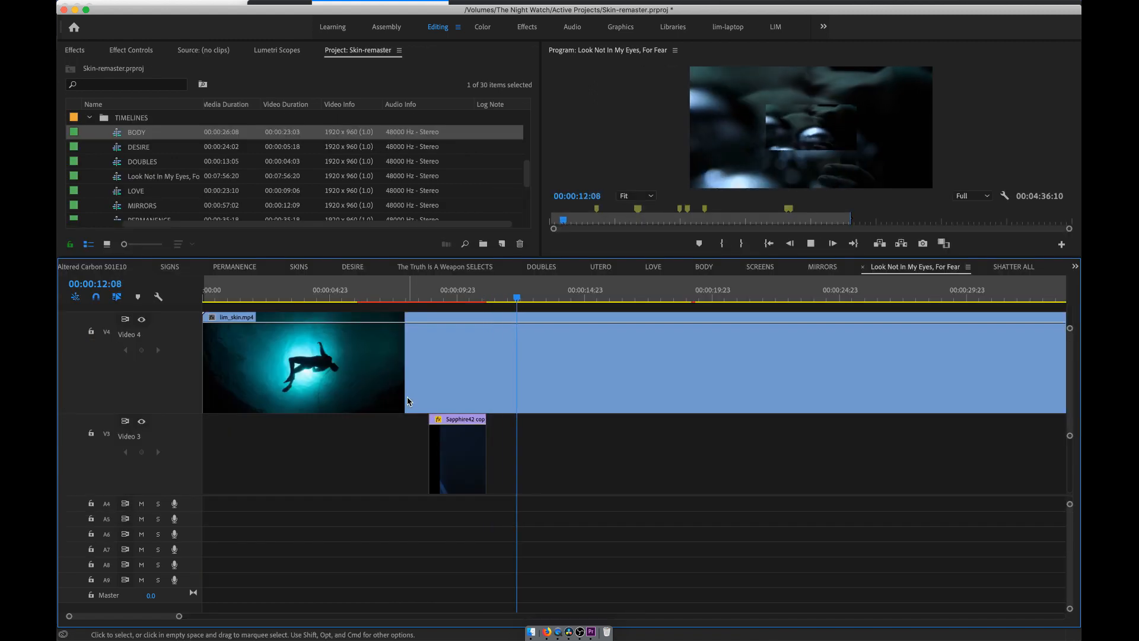
In the Skin-remaster project, stop playback and move the playhead to 00:00:33:03 over the Altered Carbon clip on Video 1.
key("space")
scroll(563, 393, "down", 5)
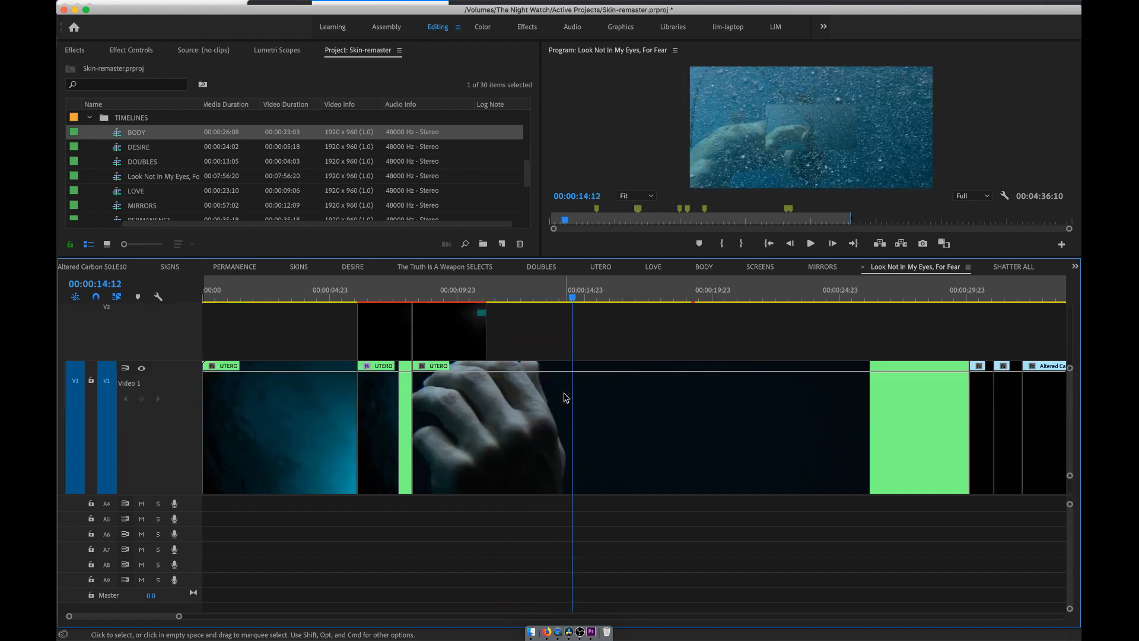
scroll(982, 352, "right", 5)
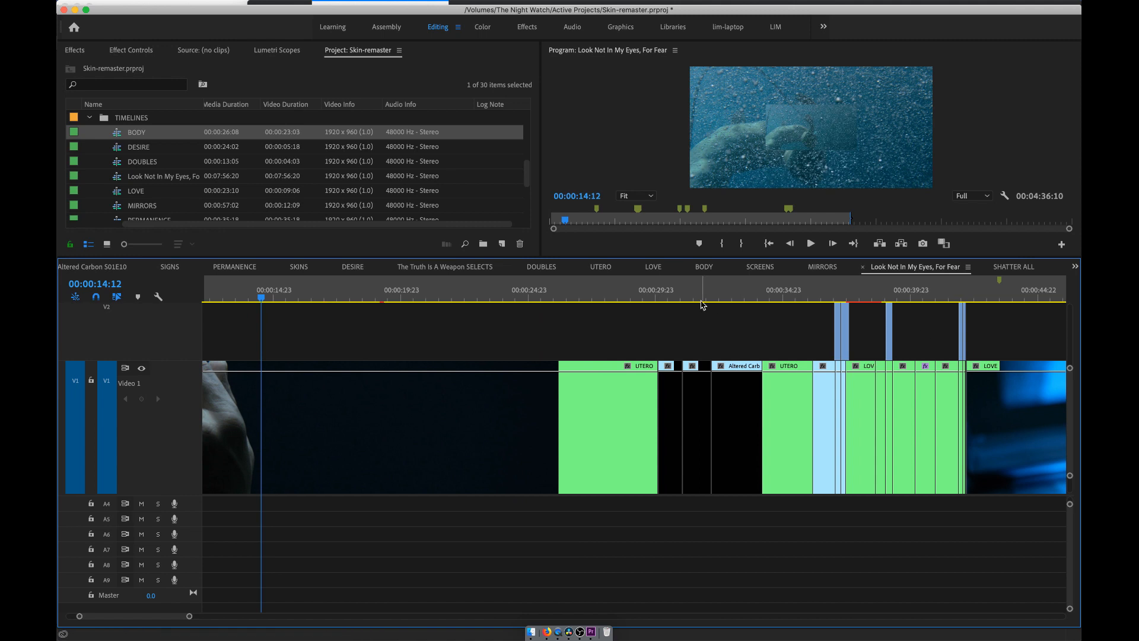
left_click(667, 295)
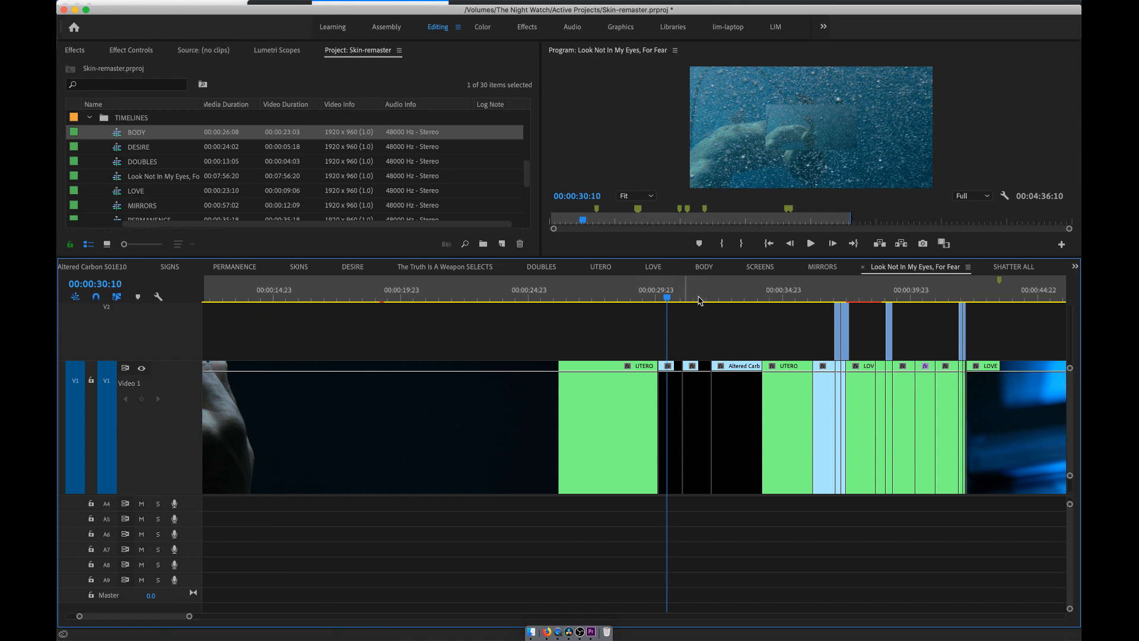
left_click_drag(700, 302, 736, 301)
Enlarge the program monitor, slip the Altered Carbon clip at 00:00:33:03 by 8 frames and check it against the overlay at 00:00:32:05.
left_click(739, 407)
key("y")
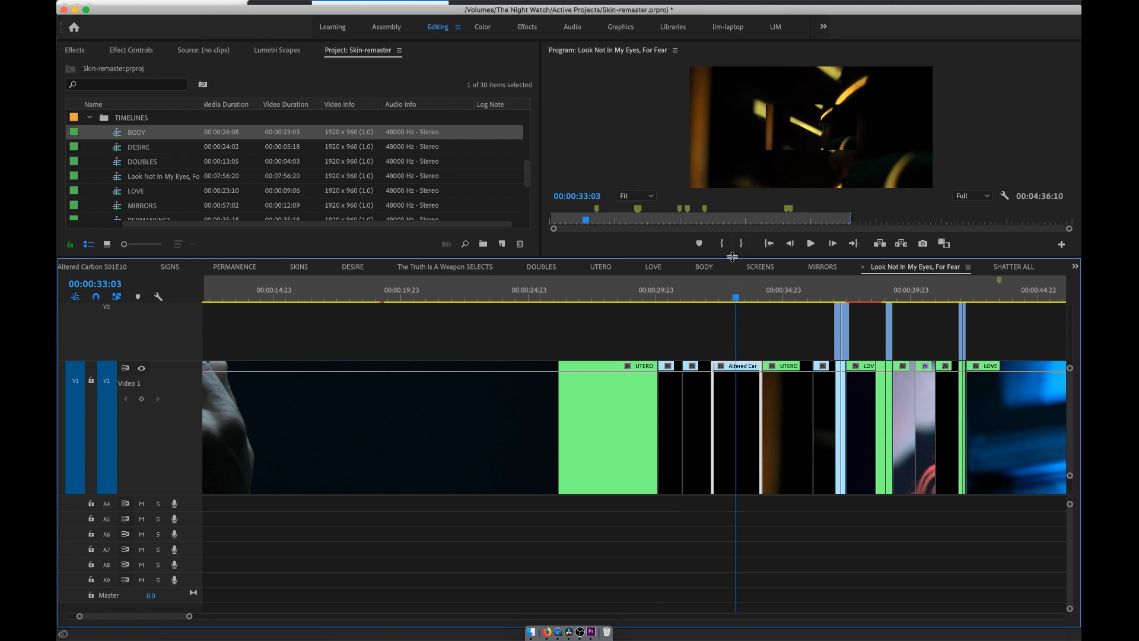
left_click_drag(731, 257, 733, 408)
left_click_drag(739, 495, 748, 496)
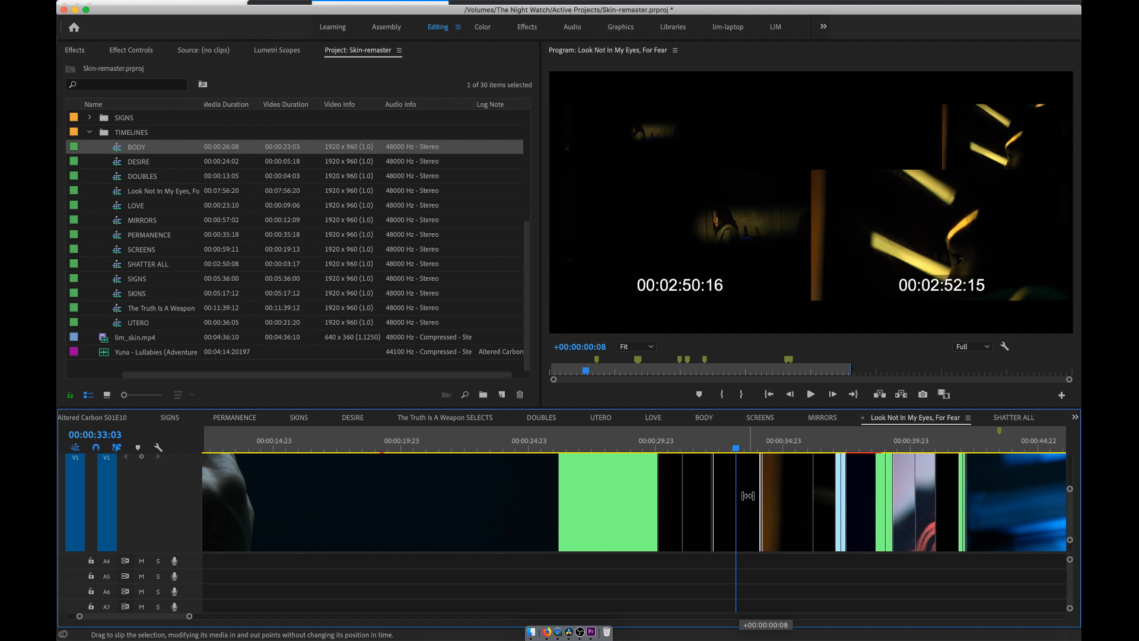
left_click_drag(748, 495, 747, 495)
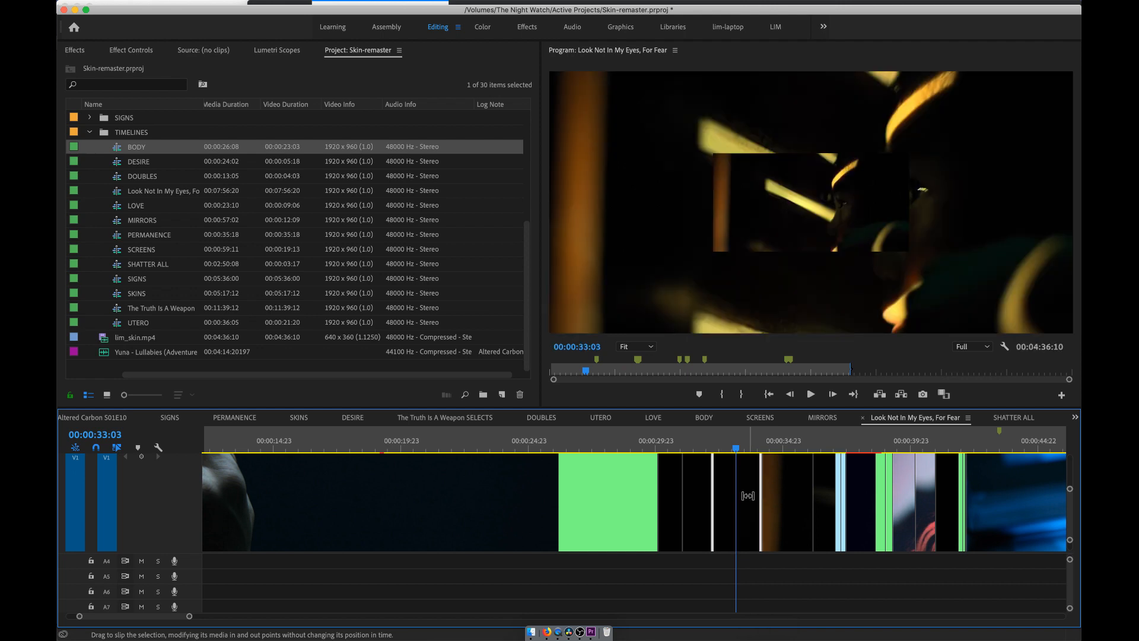
left_click(726, 449)
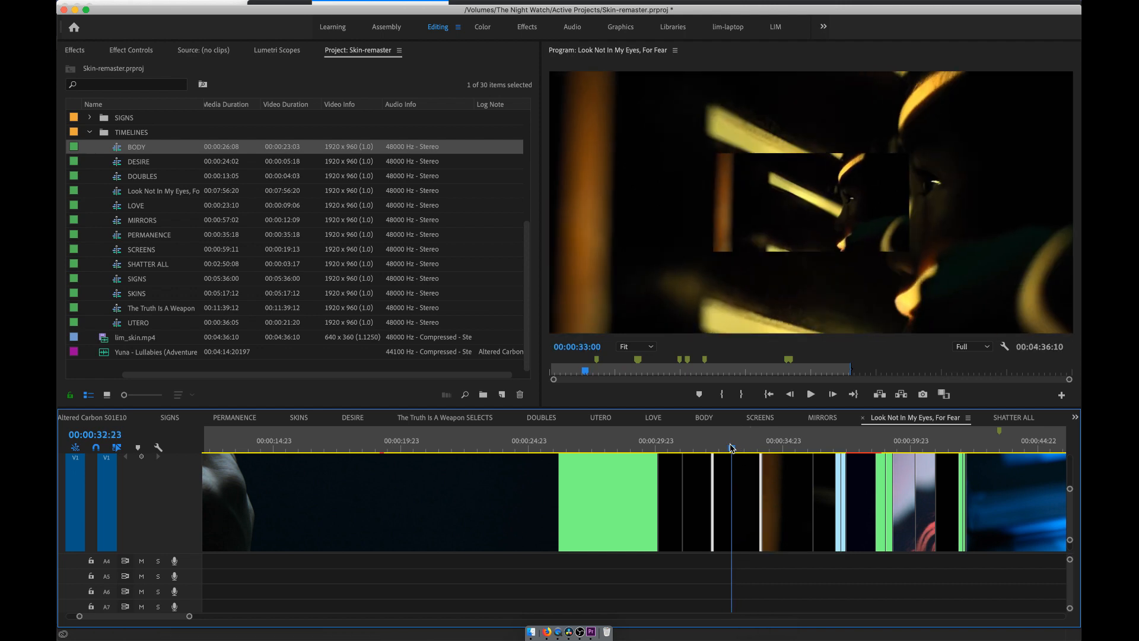
left_click_drag(724, 449, 711, 449)
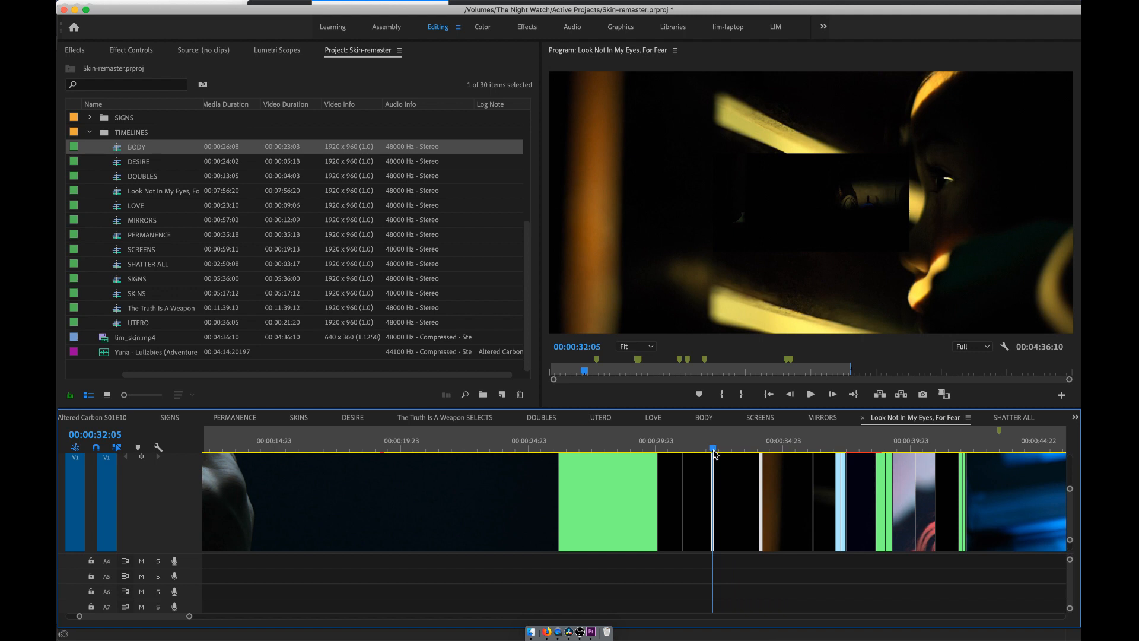
Fine-tune the slip of the Altered Carbon S01E03.mp4 clip starting at 00:00:32:04 against the reference overlay.
key("=")
key("=")
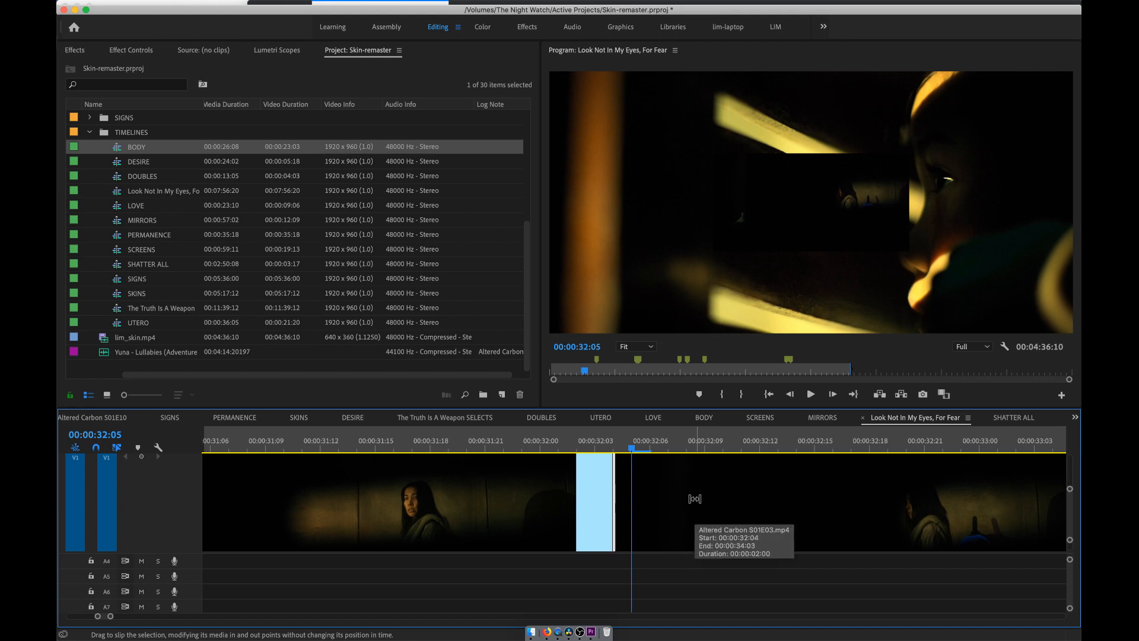
left_click_drag(695, 498, 671, 501)
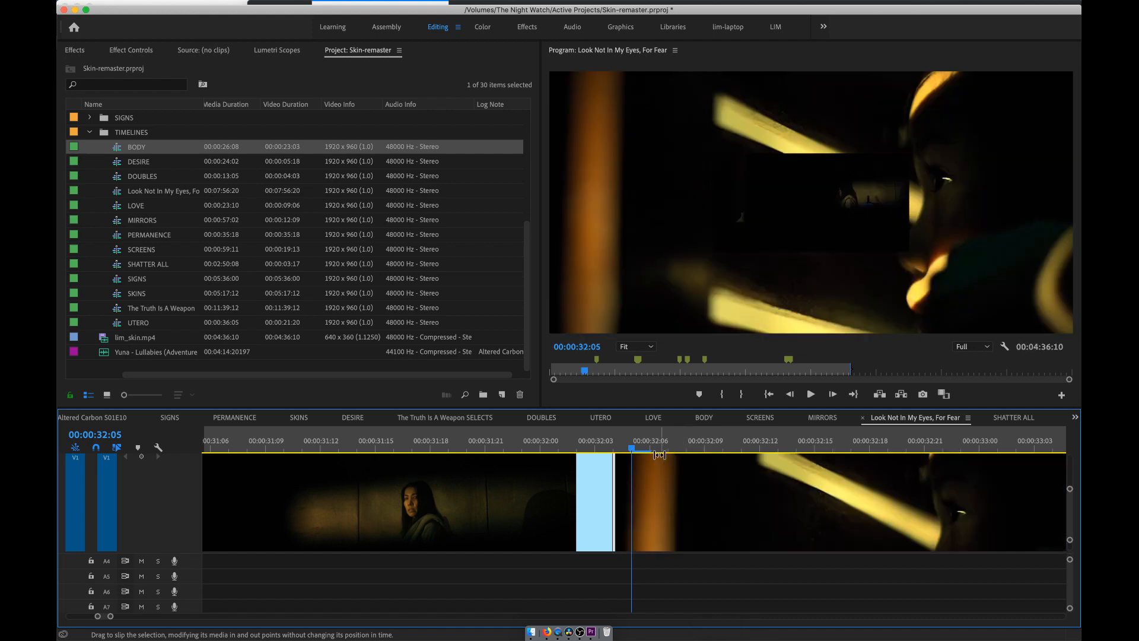
left_click(599, 449)
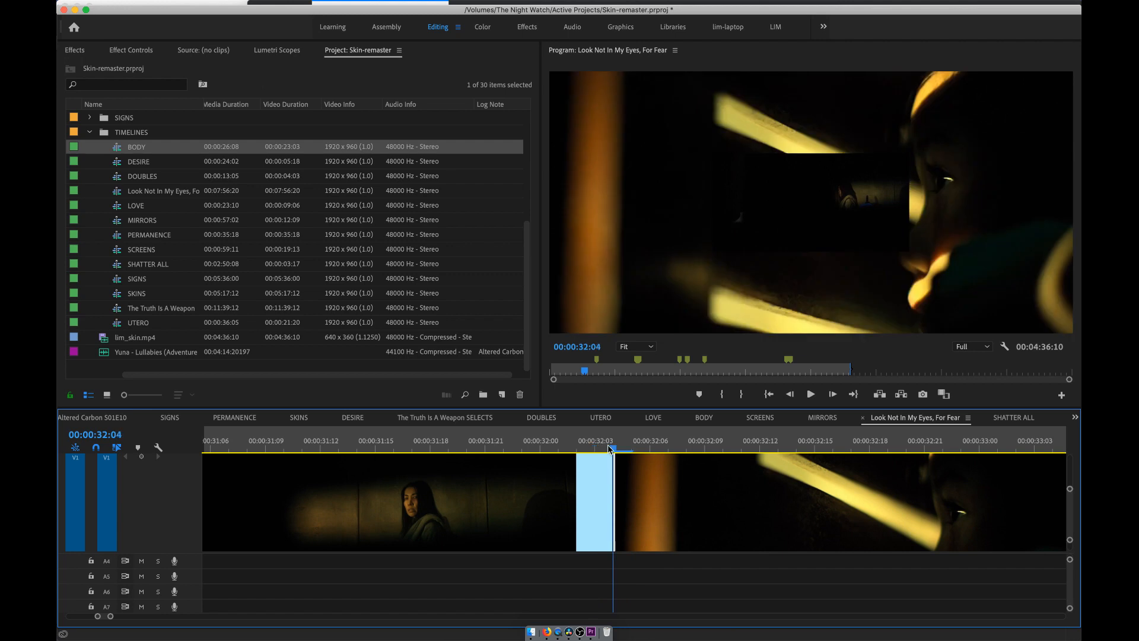
left_click_drag(655, 522, 673, 522)
Play through the cut at 00:00:32:04 twice to compare the slipped Altered Carbon clip with the overlay.
left_click(556, 449)
key("space")
key("space")
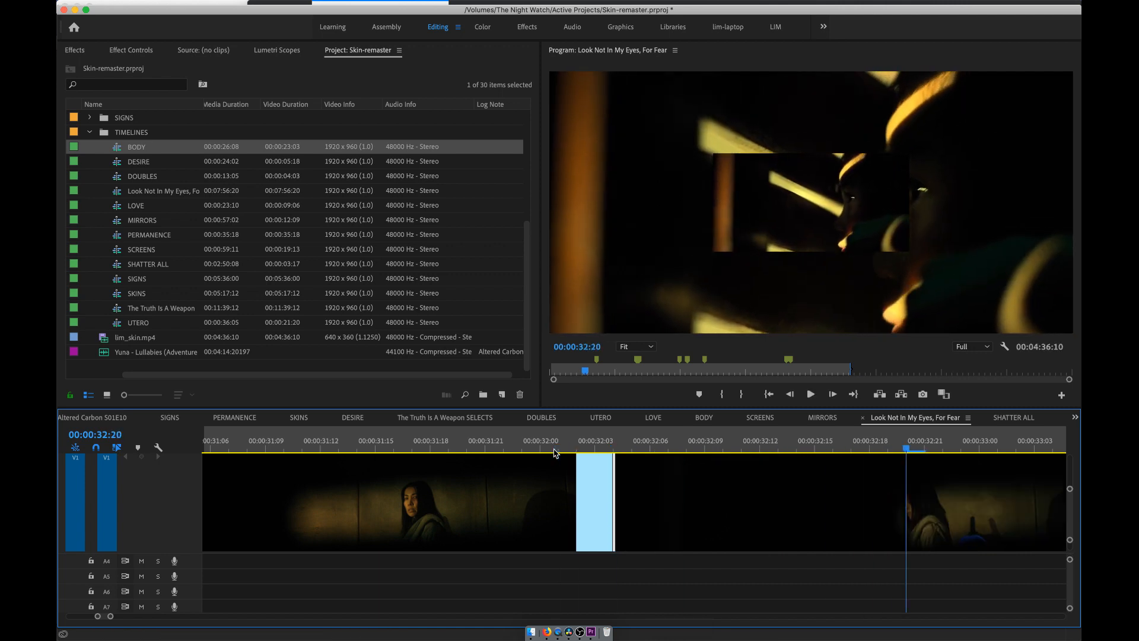
left_click(622, 440)
key("space")
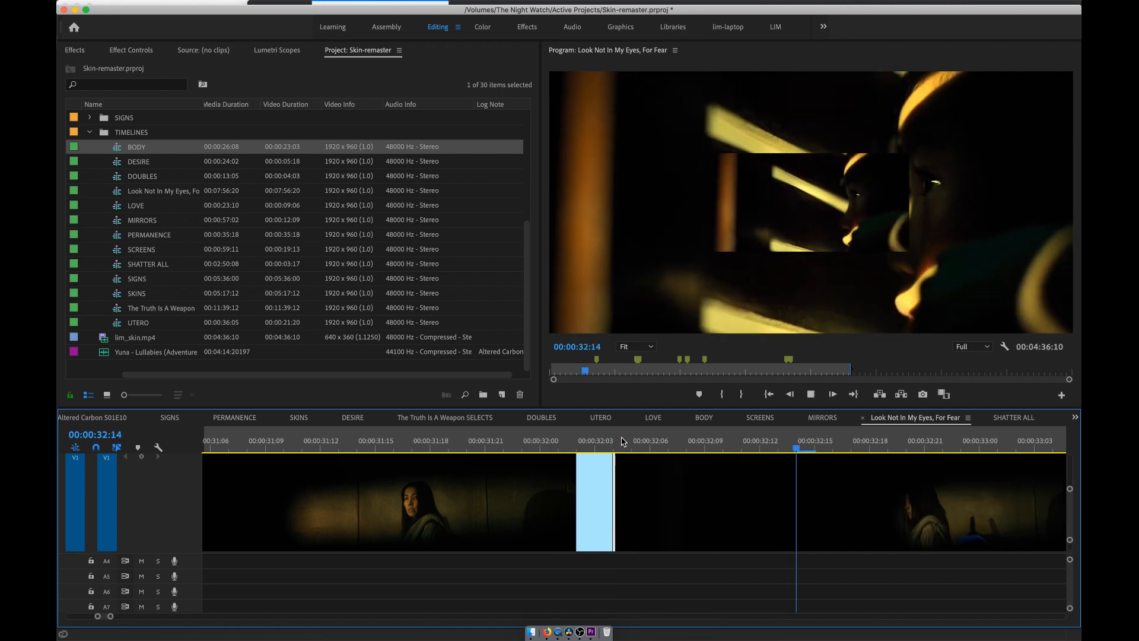
key("space")
Play the sequence full screen against the lim_skin.mp4 overlay and stop at 00:00:48:21.
scroll(175, 561, "up", 3)
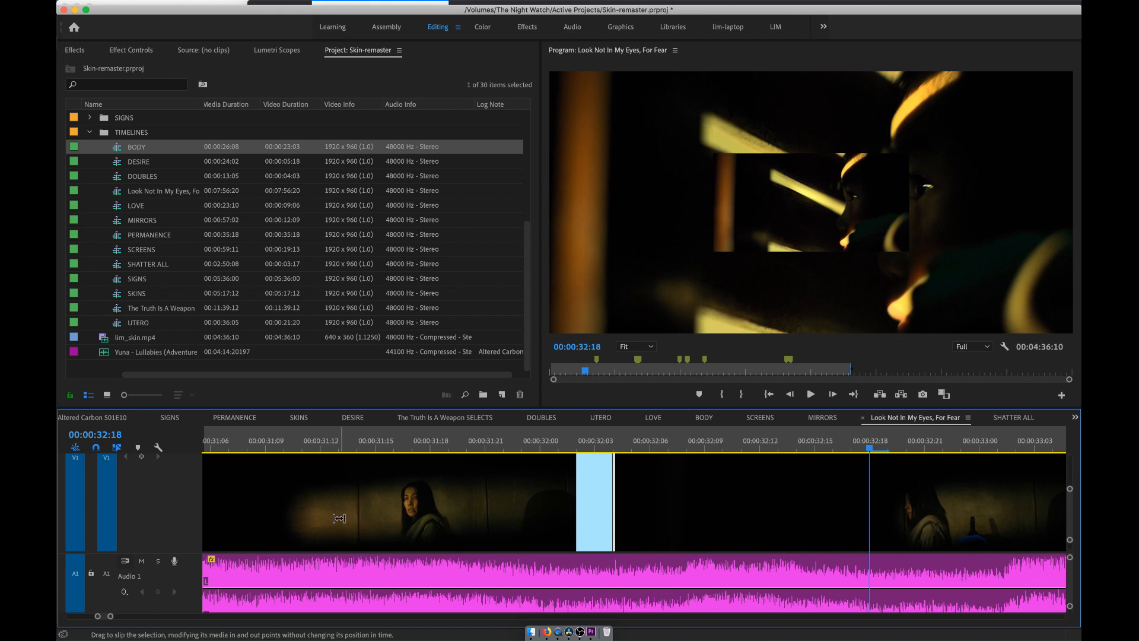
scroll(150, 495, "up", 3)
scroll(149, 494, "up", 2)
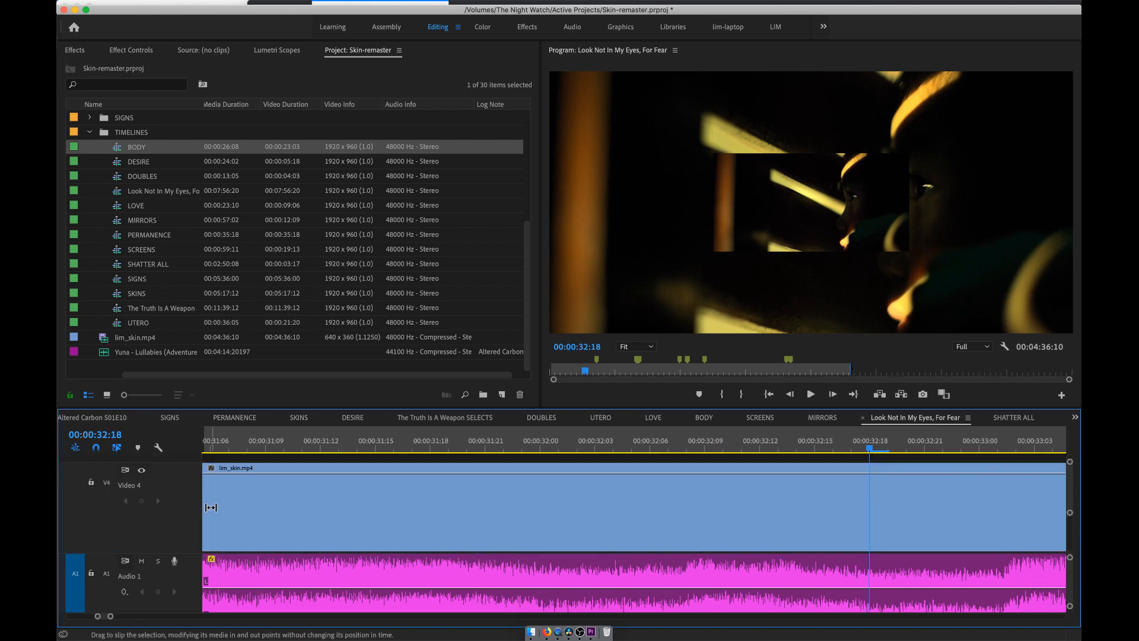
scroll(223, 504, "right", 1)
mouse_move(160, 4)
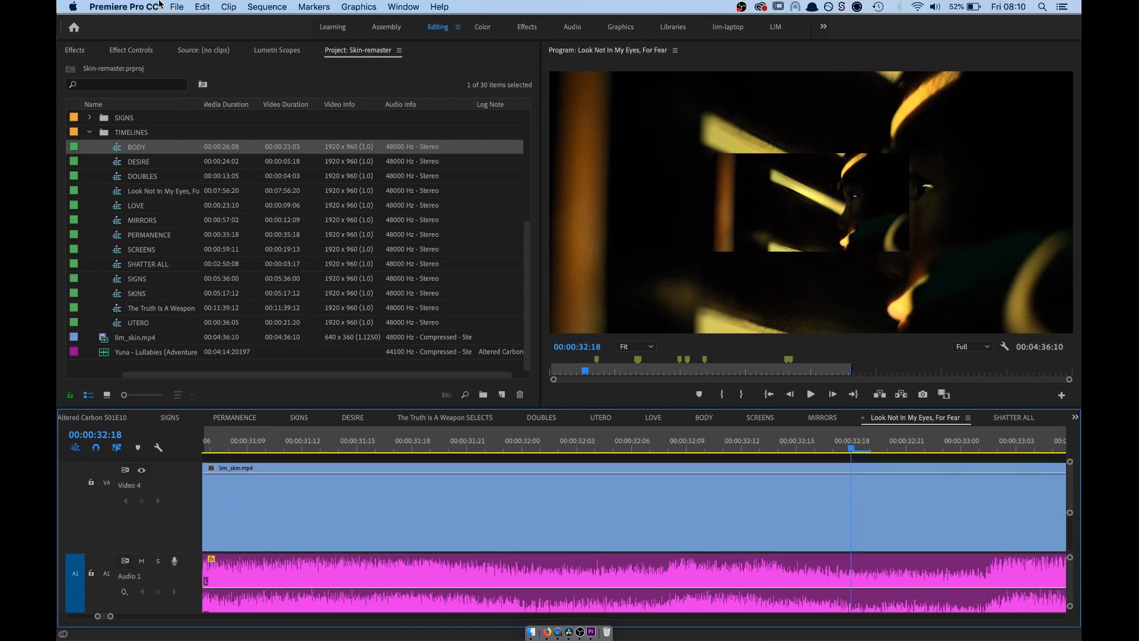
key("ctrl+grave")
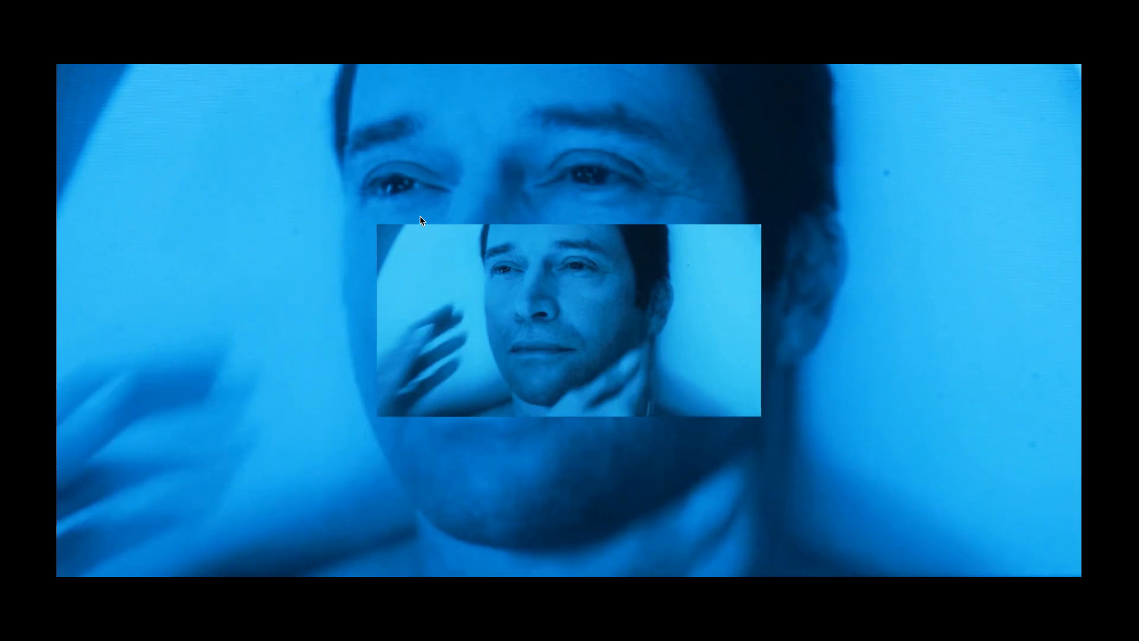
key("Escape")
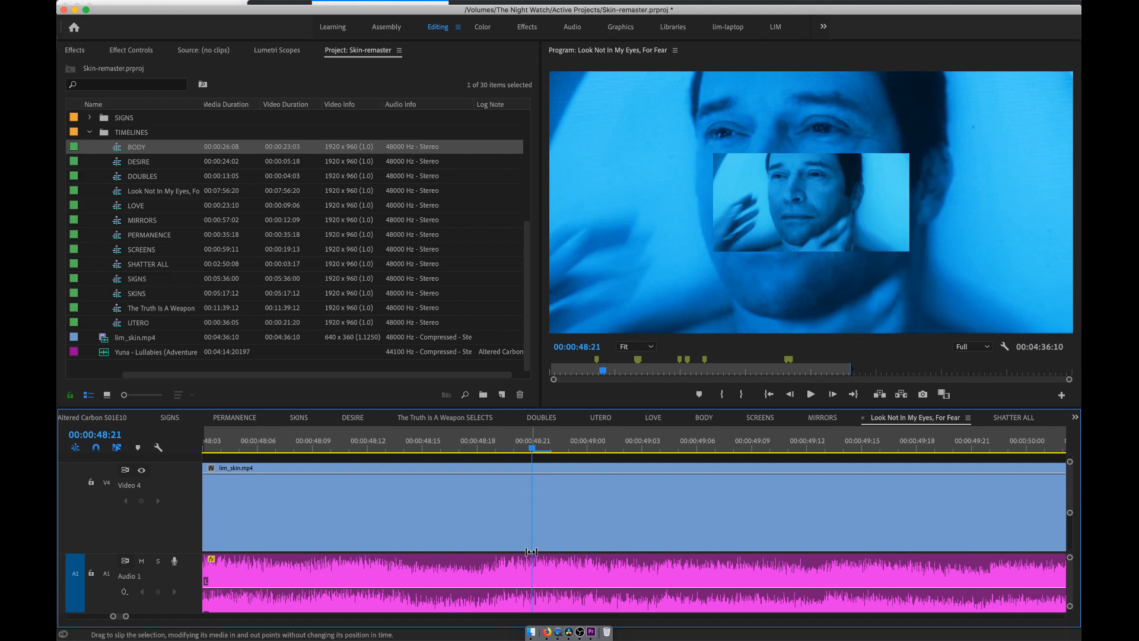
Open the nested LOVE sequence and slip its Altered Carbon S01E02.mp4 clip at 00:00:13:00 to match the overlay's hand position.
scroll(534, 500, "down", 5)
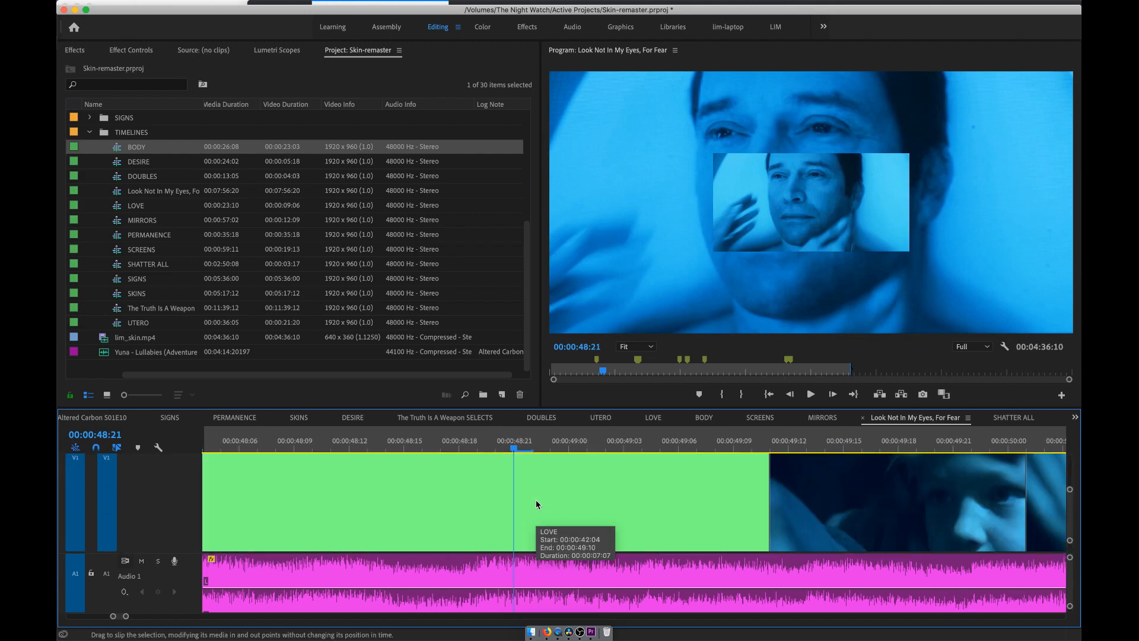
double_click(535, 503)
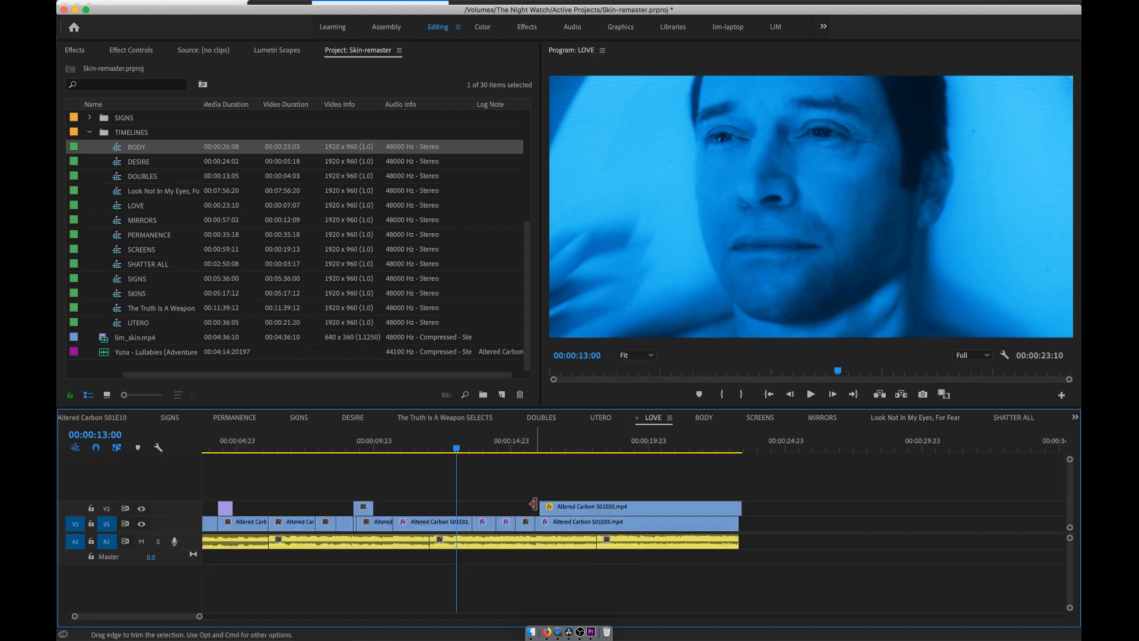
left_click(458, 526)
key("=")
key("=")
key("=")
key("=")
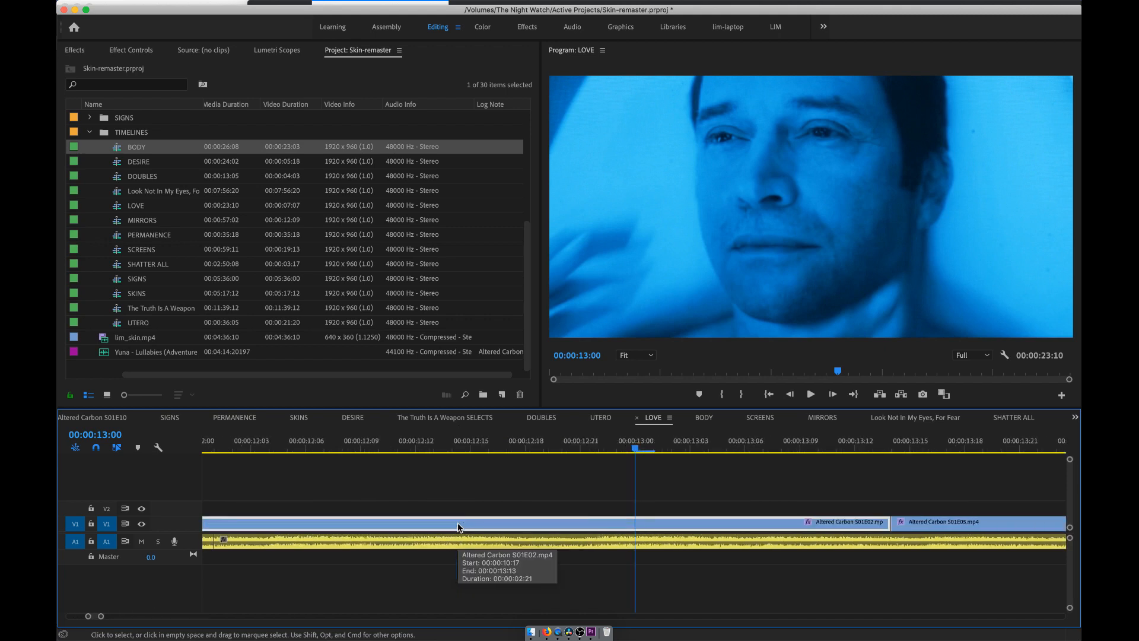
key("y")
left_click_drag(615, 524, 634, 523)
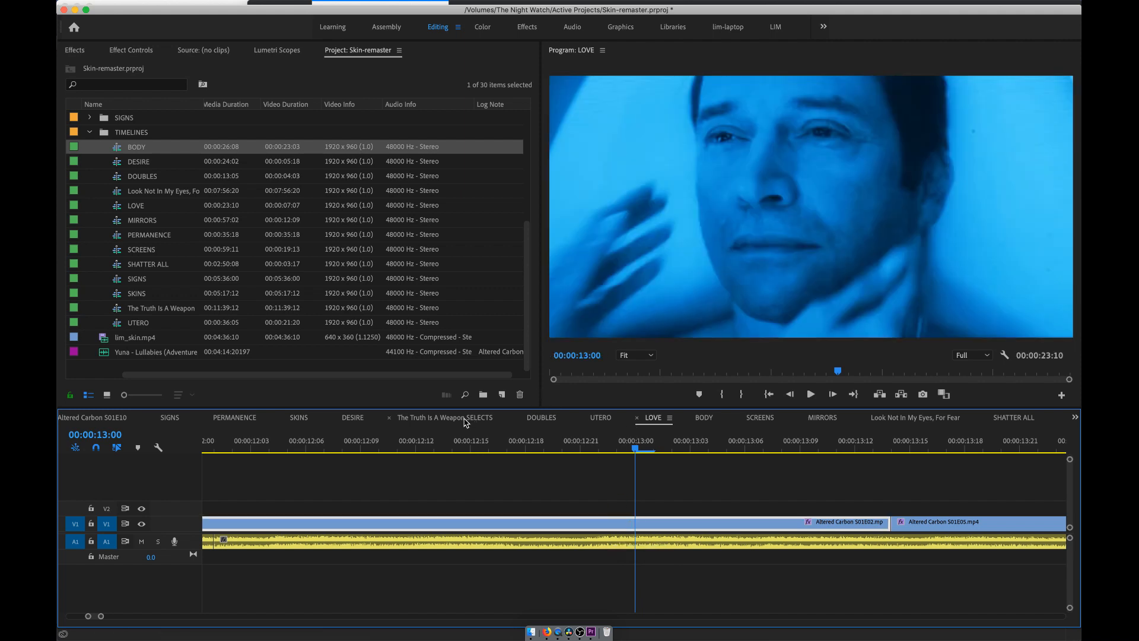
Return to the Look Not In My Eyes, For Fear sequence and play it full screen up to 00:00:51:02 to check the match.
left_click(465, 422)
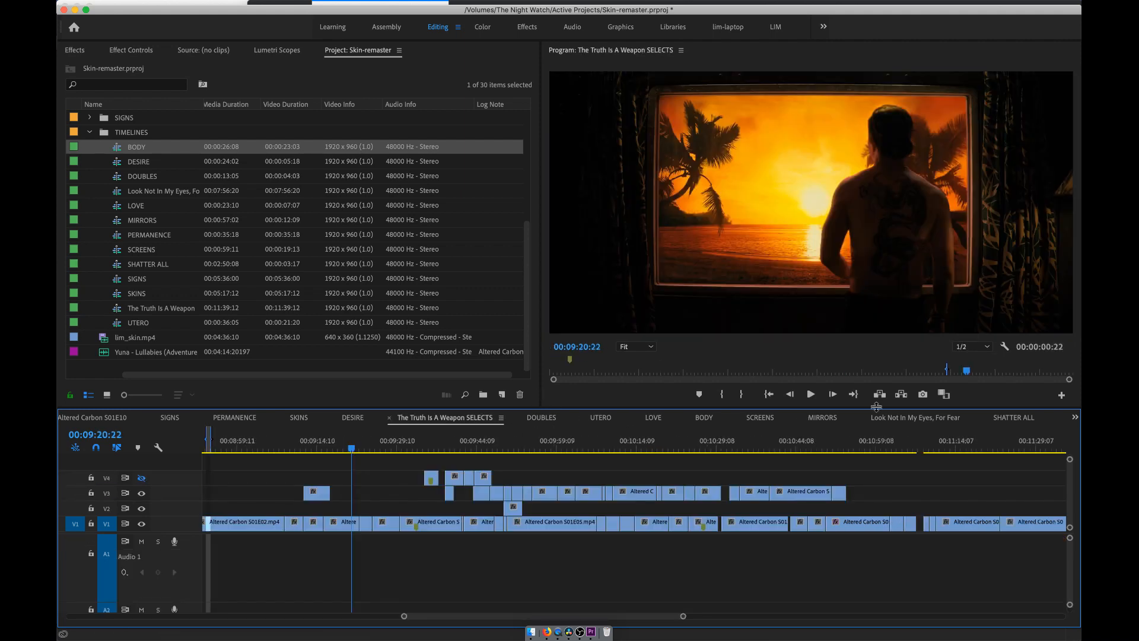
left_click(899, 418)
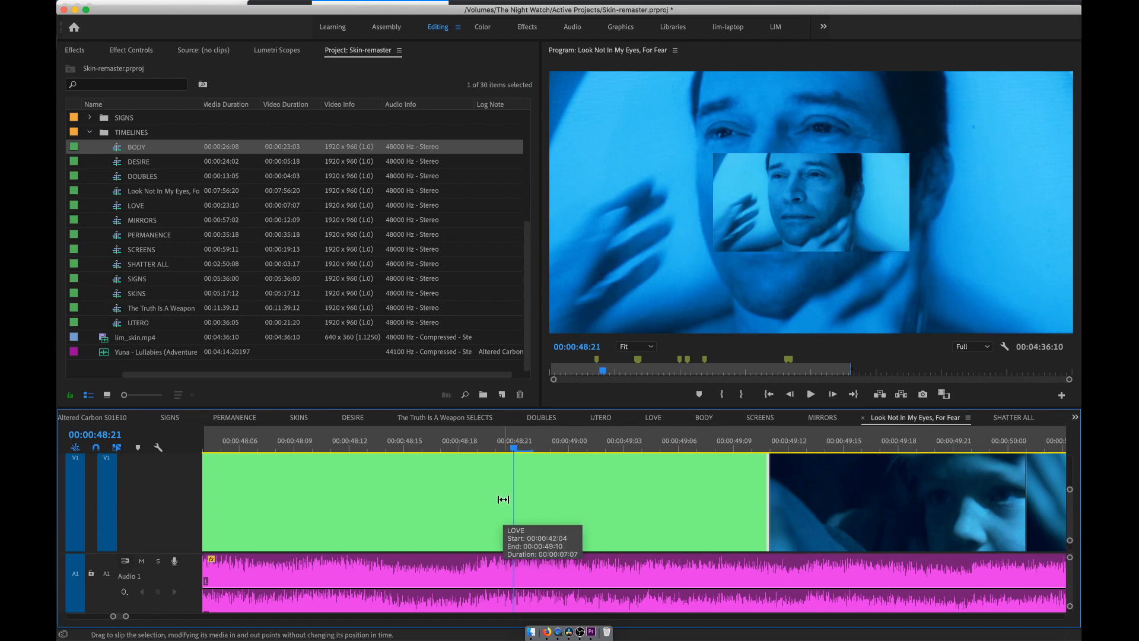
key("ctrl+grave")
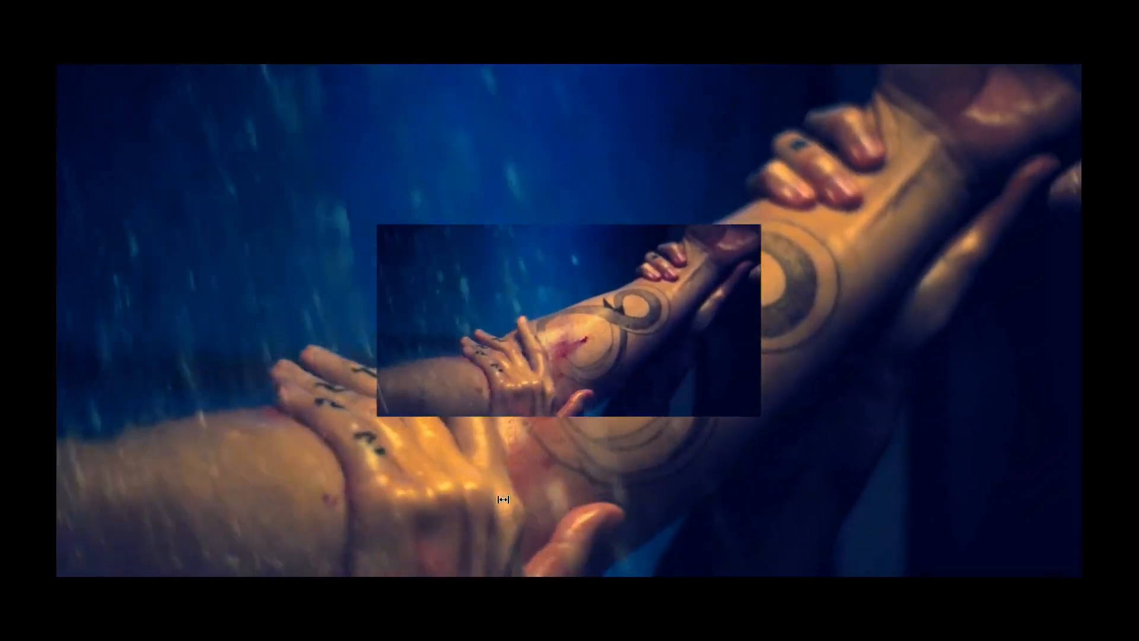
key("Escape")
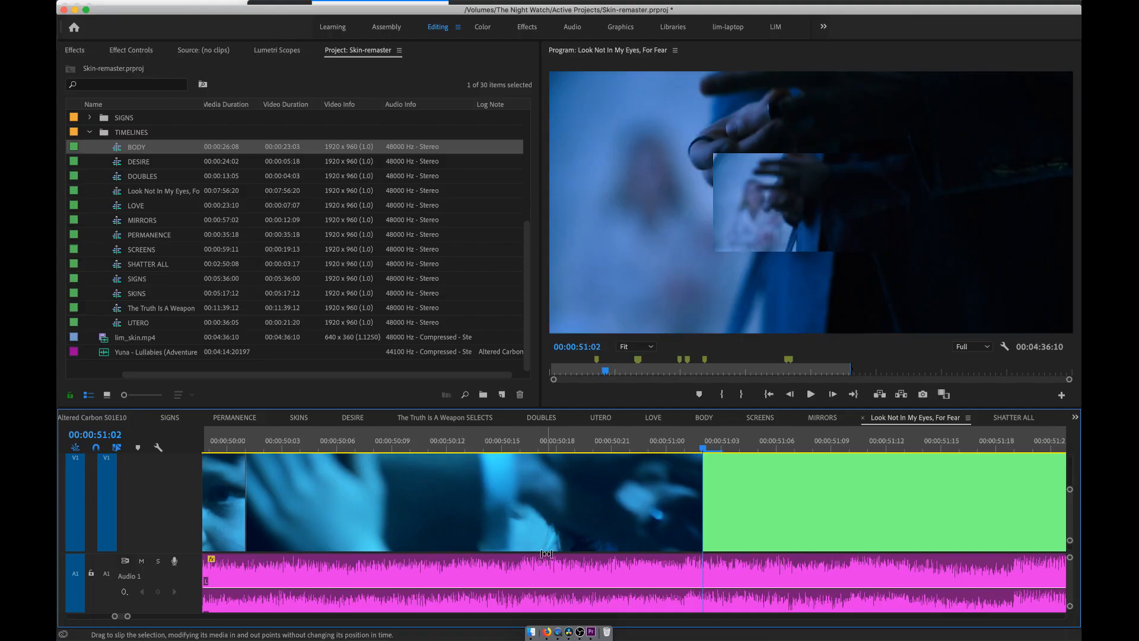
Fit the whole sequence in the timeline and reduce the height of the Video 4 track to reveal Video 3.
scroll(323, 537, "up", 3)
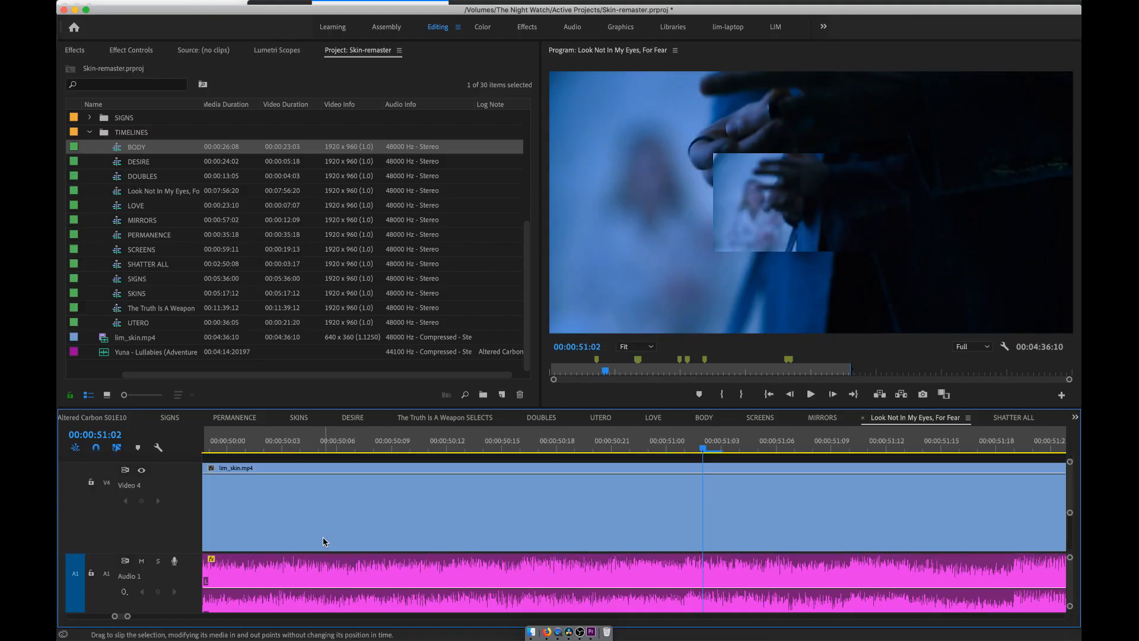
key("minus")
key("minus")
key("minus")
key("minus")
key("minus")
key("minus")
key("minus")
key("minus")
key("minus")
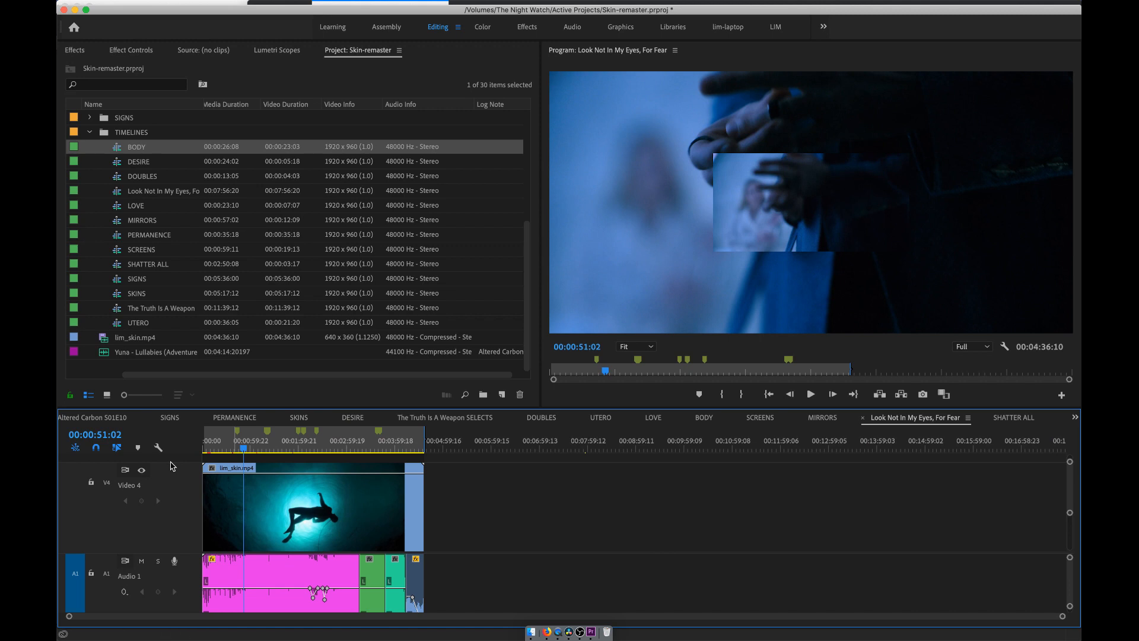
left_click_drag(181, 463, 190, 512)
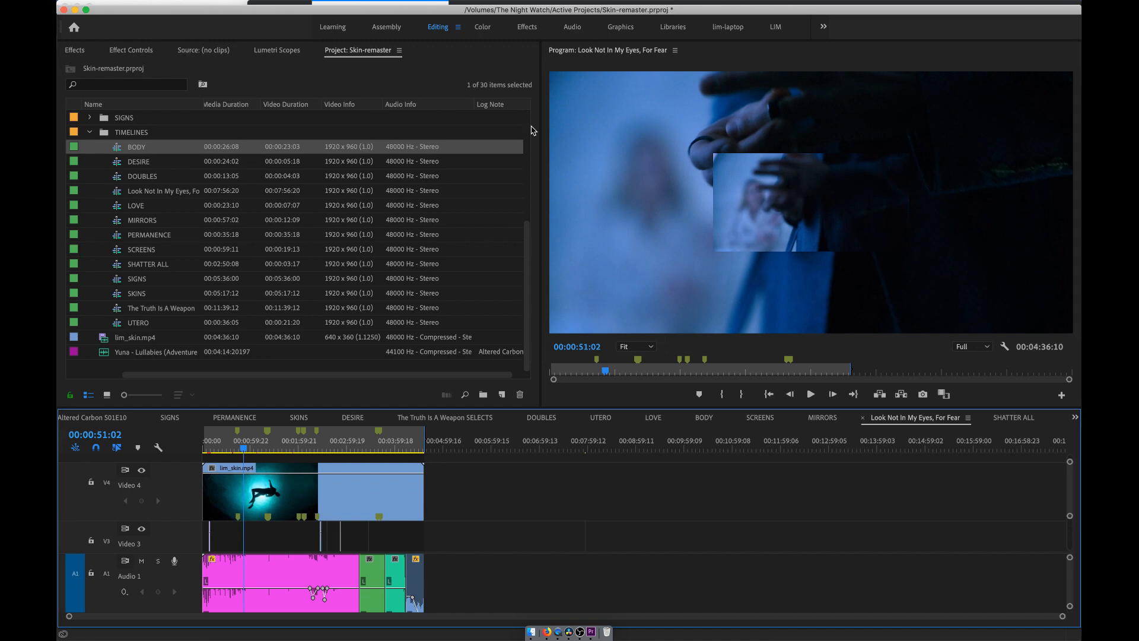
Bring up the export formats for the Look Not In My Eyes, For Fear sequence.
left_click(178, 6)
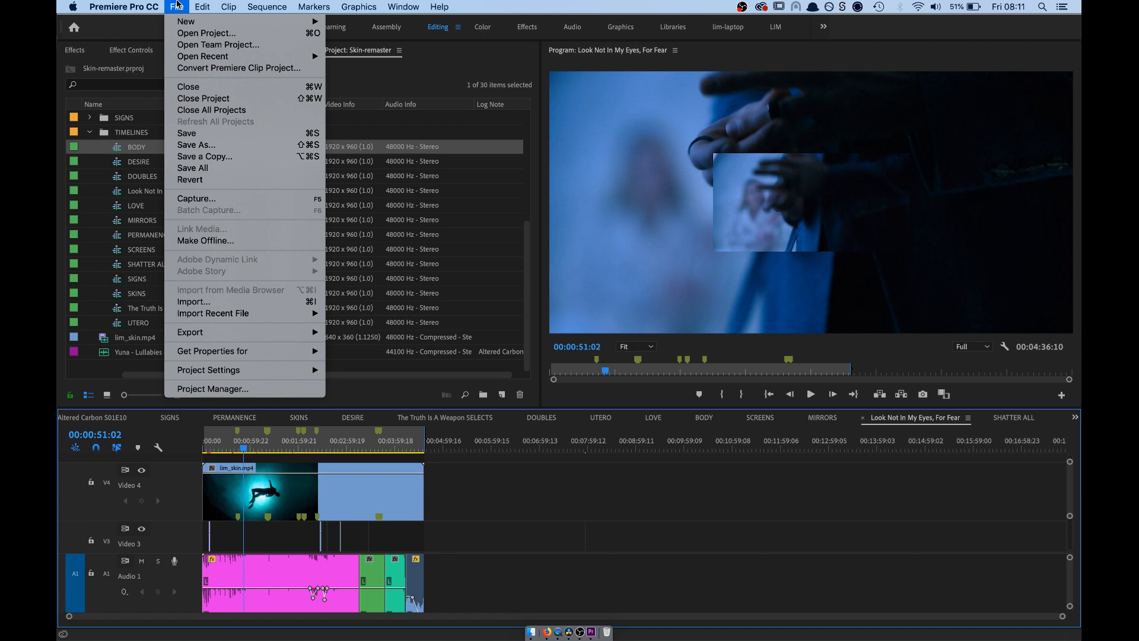
mouse_move(195, 332)
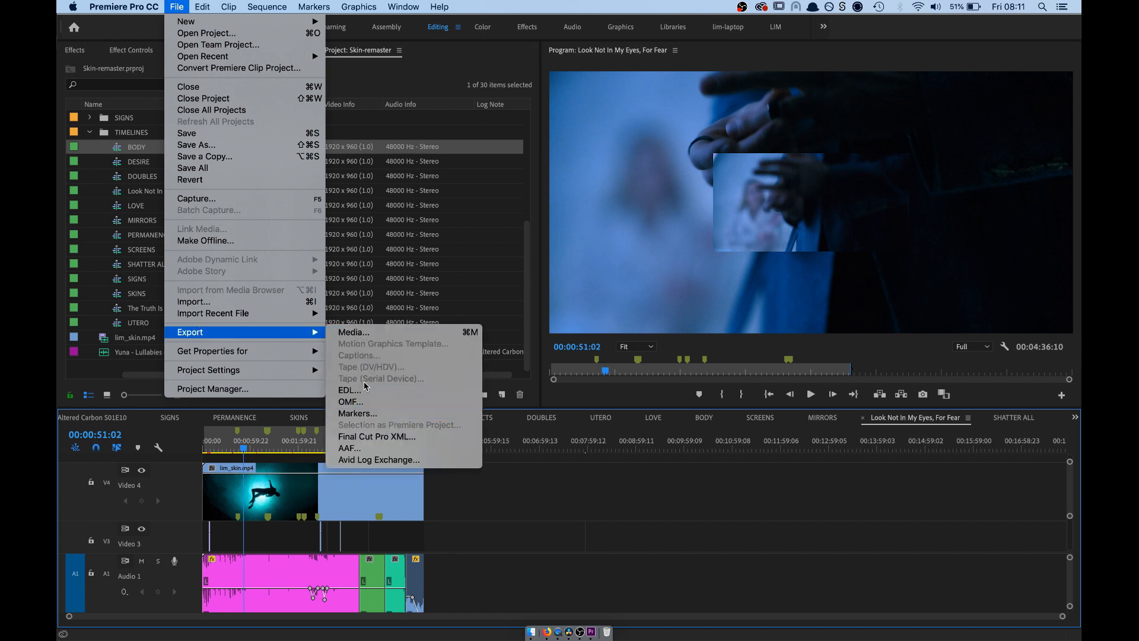